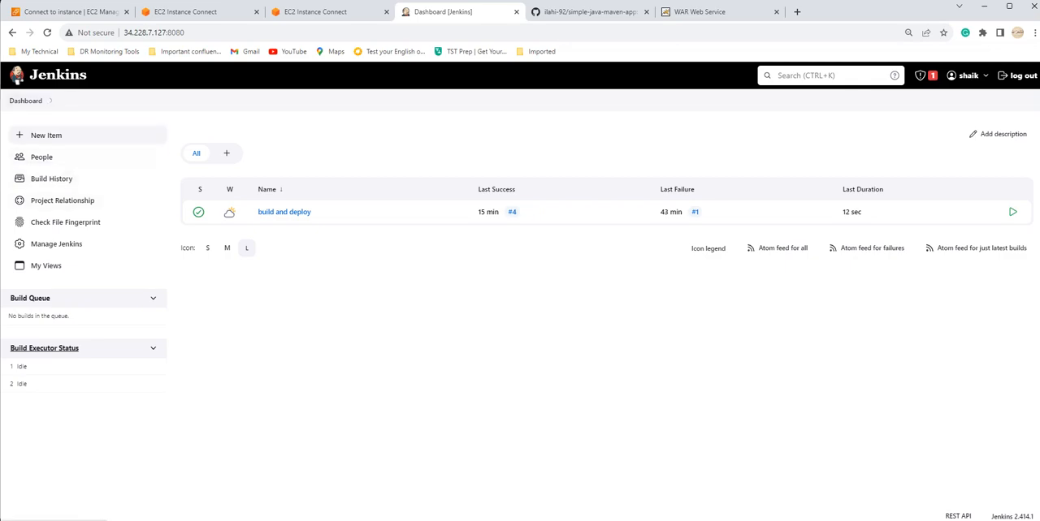
Step: Search the available Jenkins plugins for "build pipeli"
left_click(56, 243)
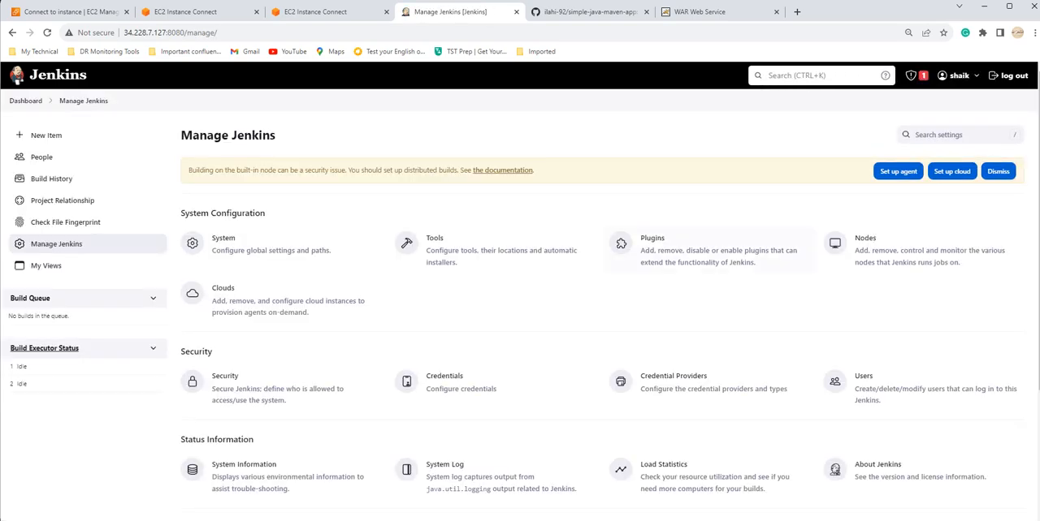
left_click(698, 250)
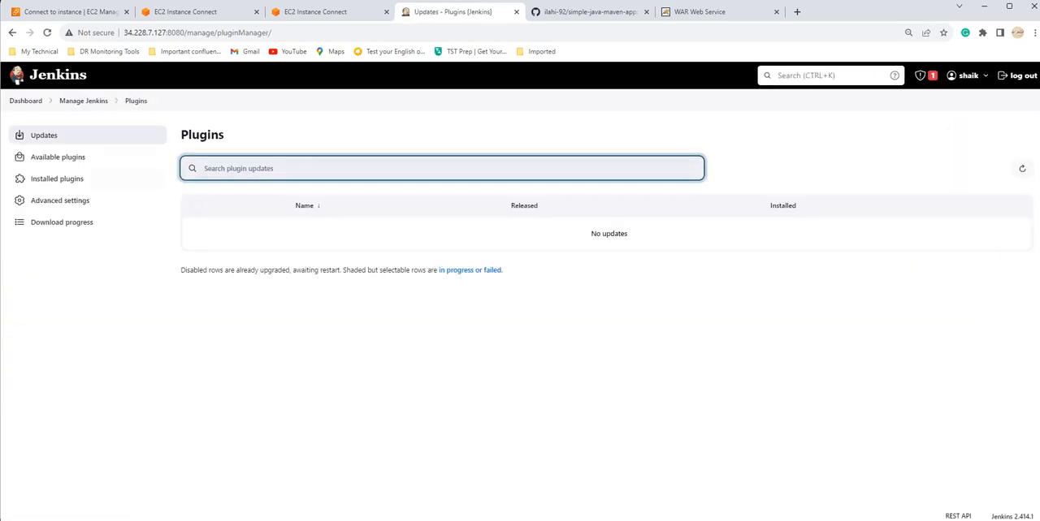
left_click(57, 157)
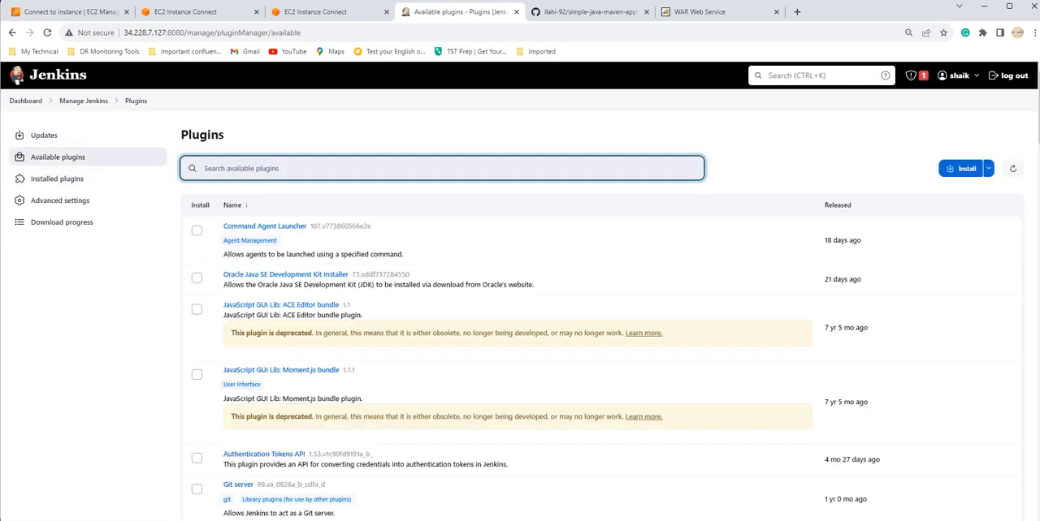
type("build p")
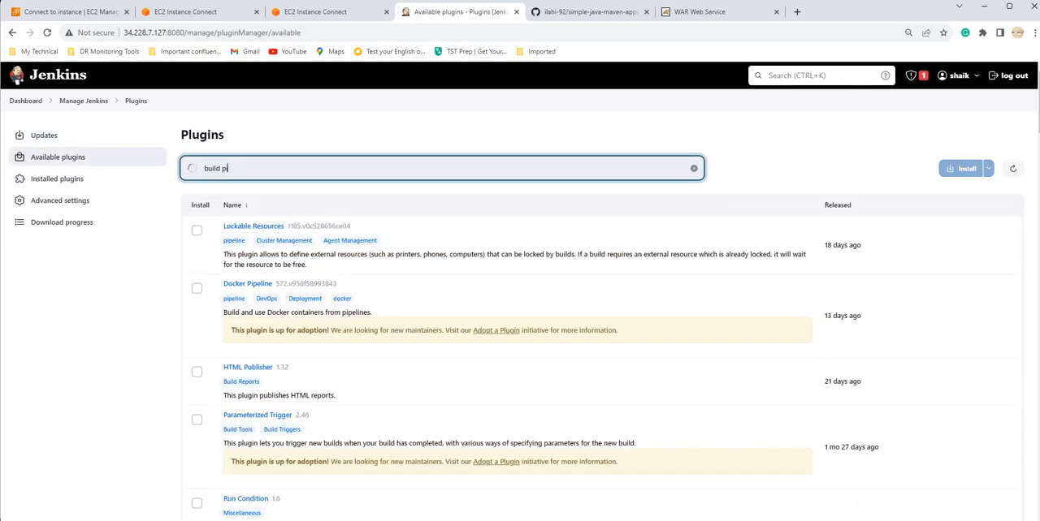
type("ipelin")
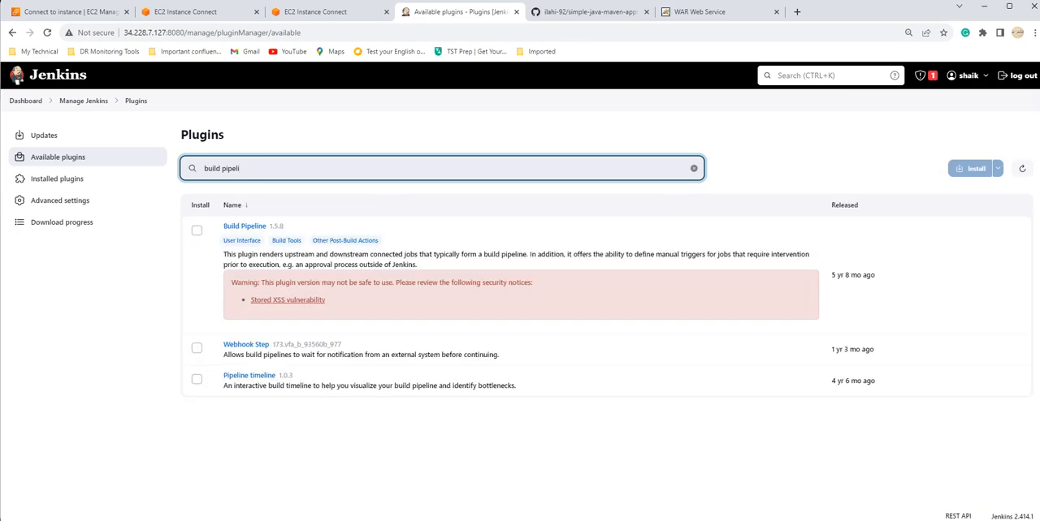
Step: Install the Build Pipeline plugin and review its entry in the download progress list
left_click(197, 230)
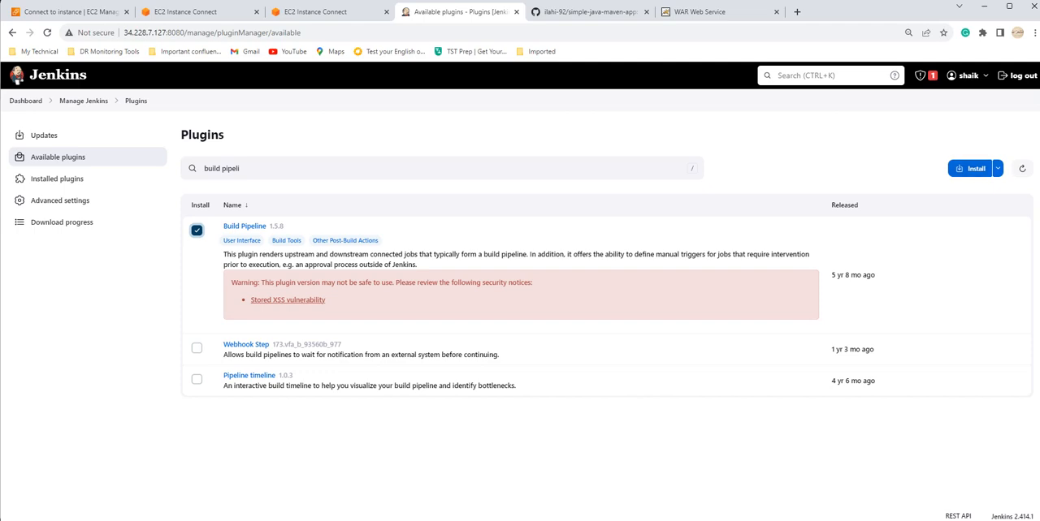
left_click(997, 168)
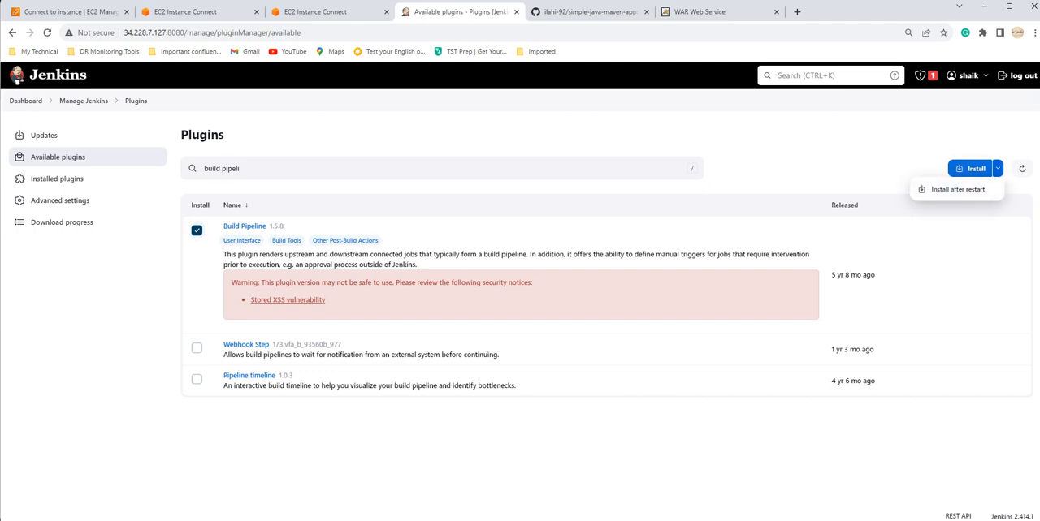
left_click(970, 169)
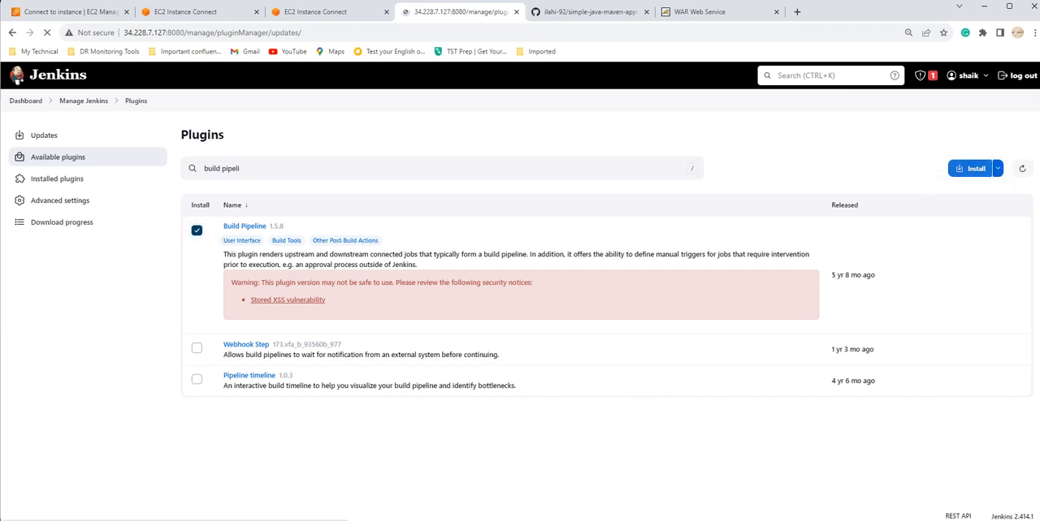
scroll(520, 293, "down", 3)
scroll(520, 292, "down", 17)
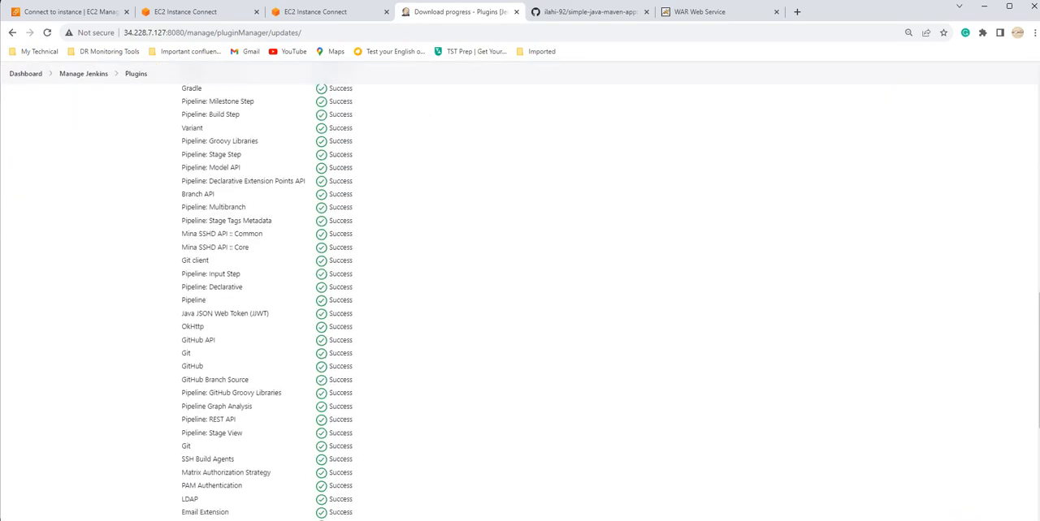
scroll(520, 293, "up", 13)
scroll(520, 293, "down", 6)
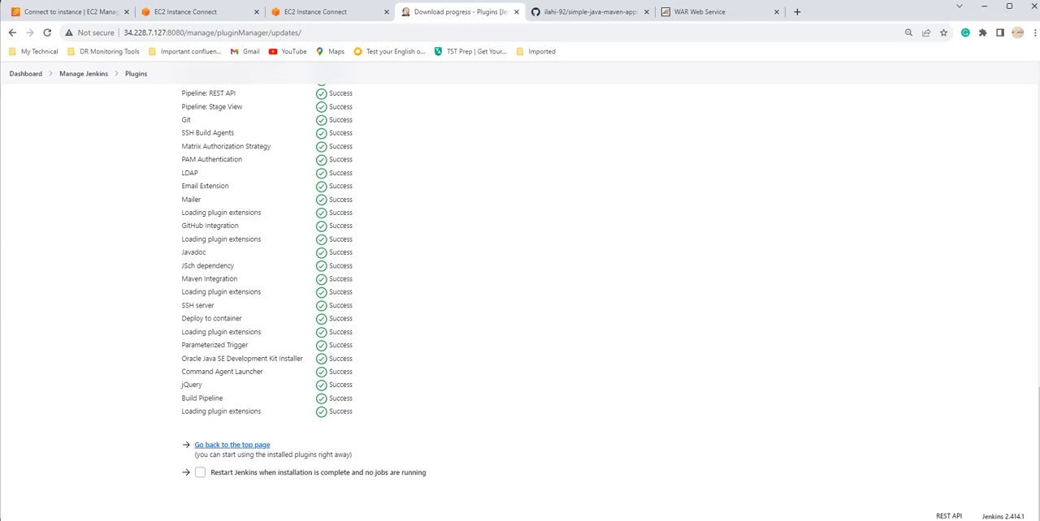
scroll(520, 293, "up", 15)
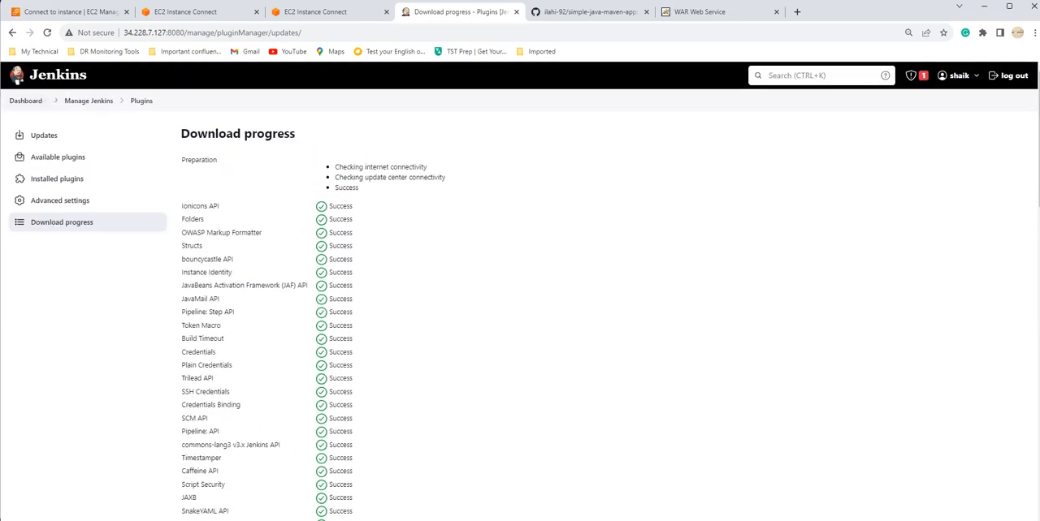
Step: Create a new Freestyle project named "build" from the dashboard
left_click(25, 100)
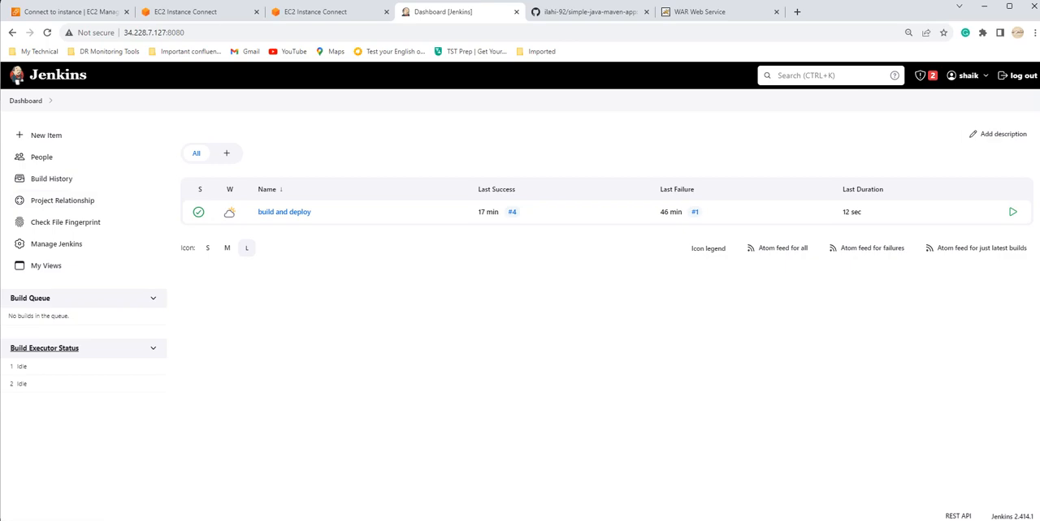
left_click(47, 135)
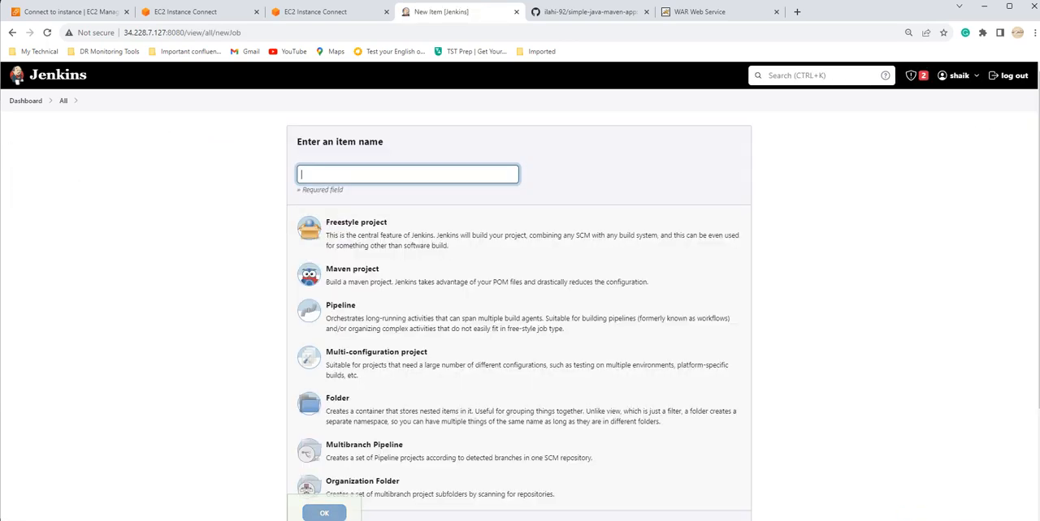
left_click(362, 174)
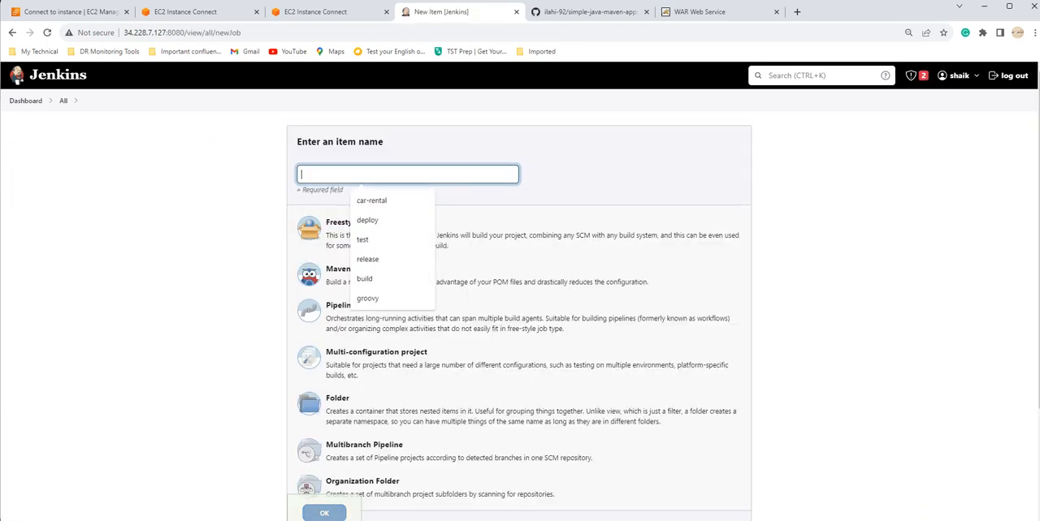
type("build")
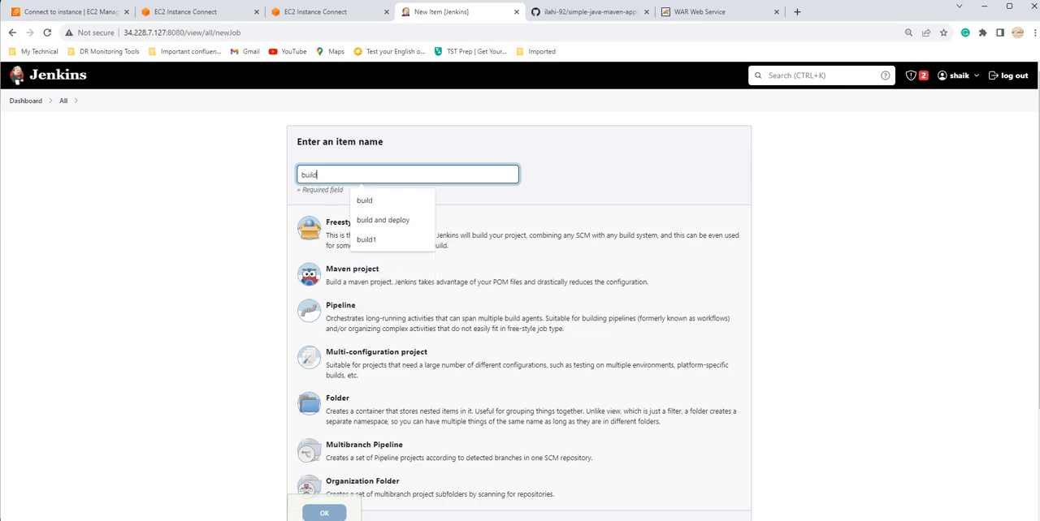
left_click(487, 235)
scroll(487, 406, "down", 1)
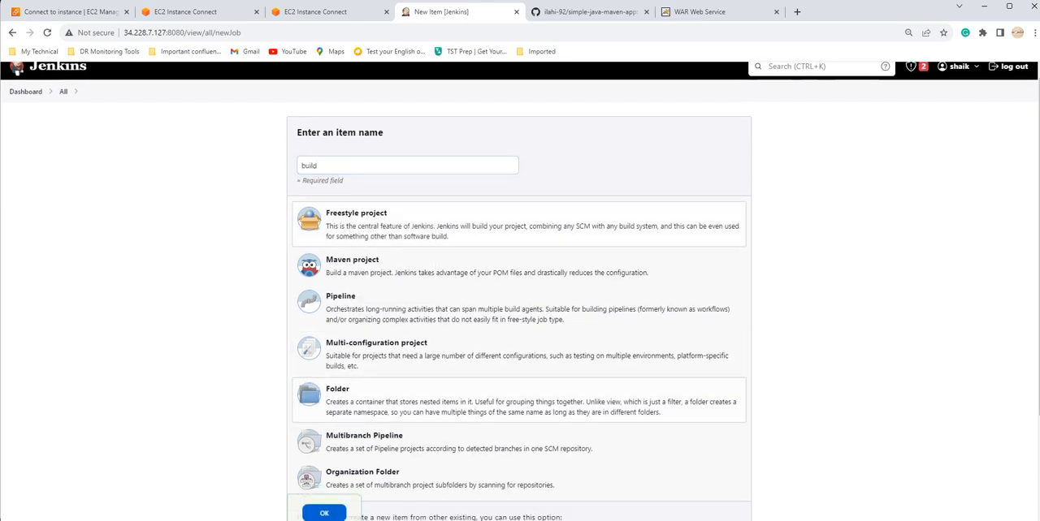
scroll(487, 406, "down", 2)
left_click(325, 513)
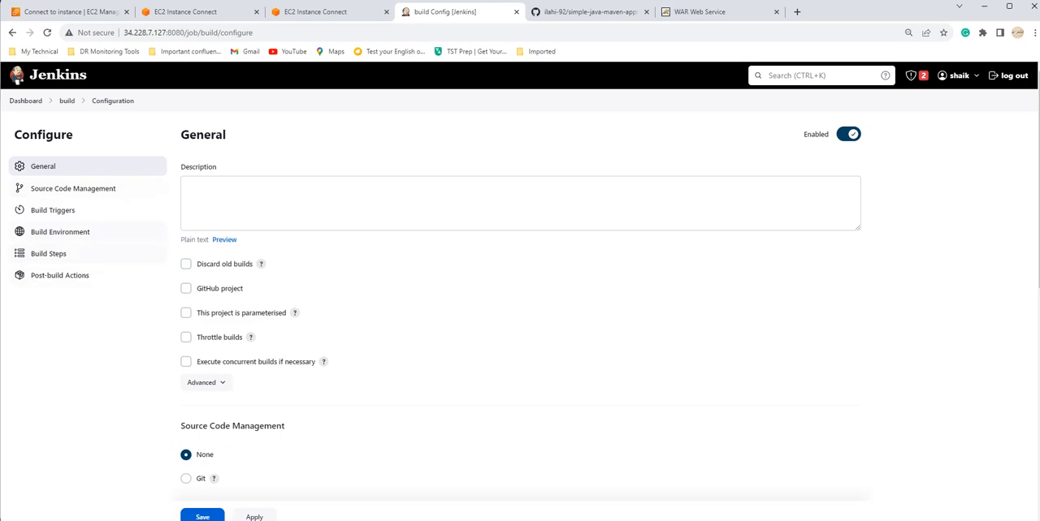
Step: Add an Execute shell build step with the command echo "hello wordl" to the build project and save it
scroll(519, 325, "down", 6)
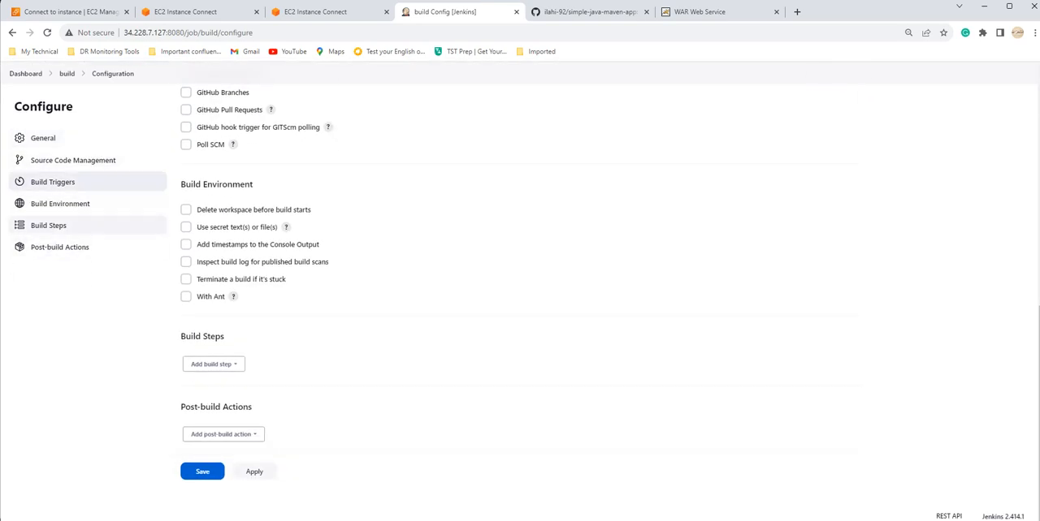
left_click(213, 364)
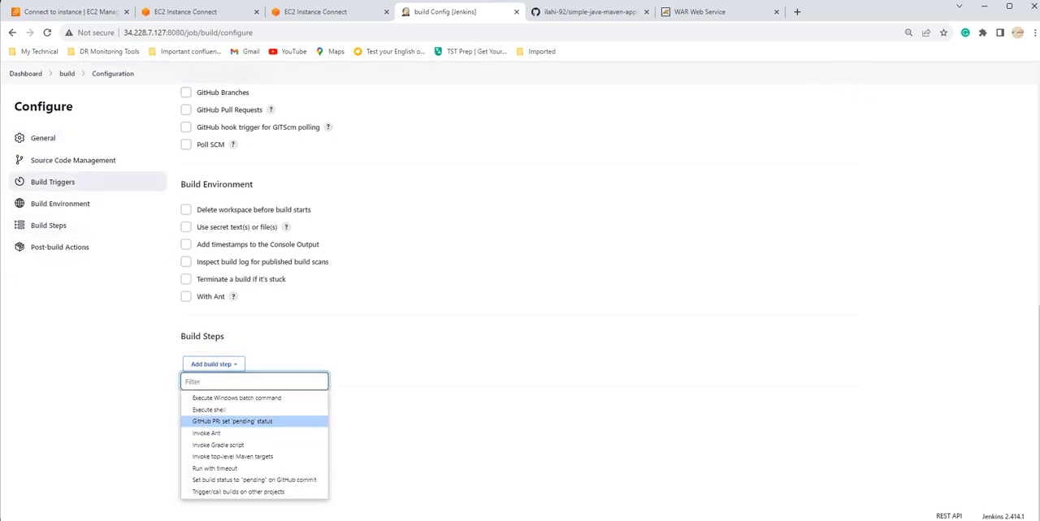
left_click(213, 410)
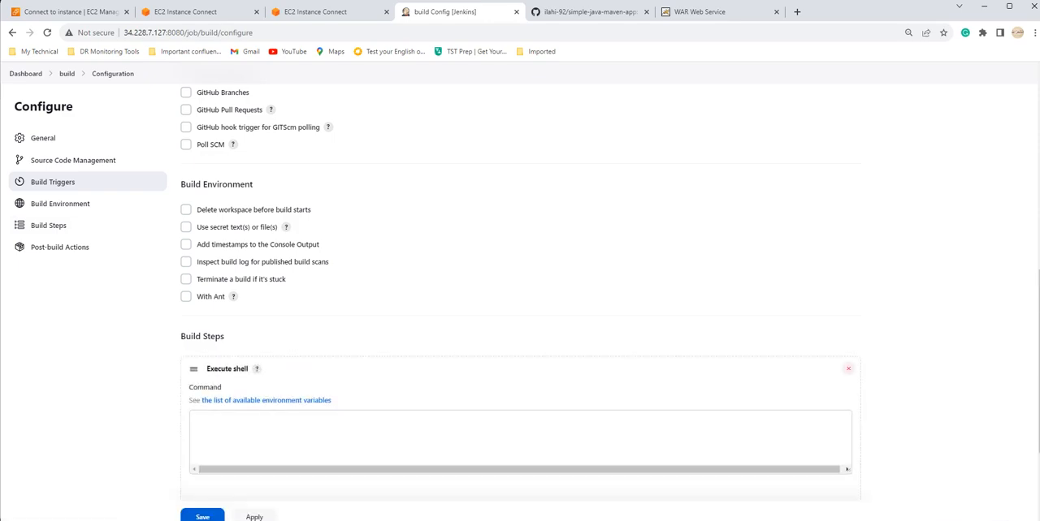
type("ec")
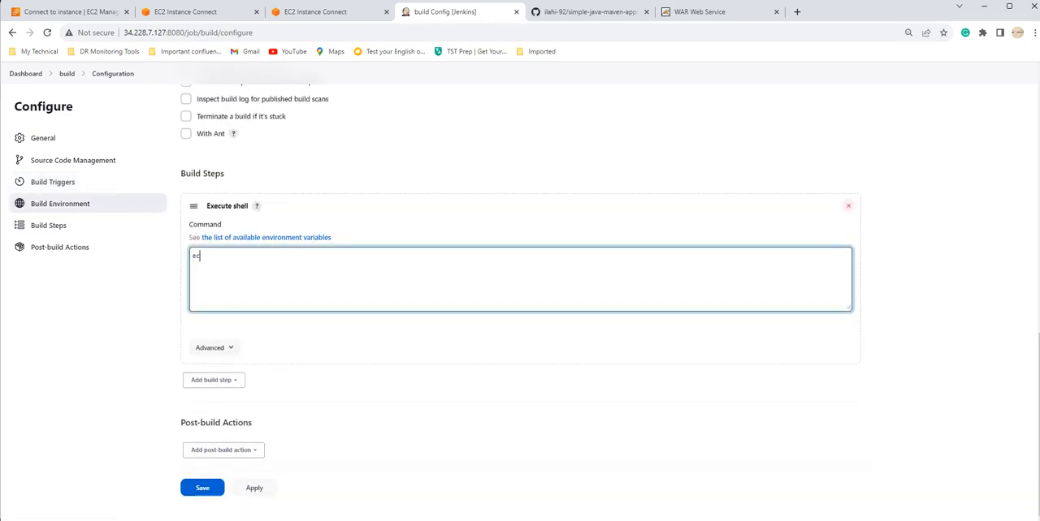
type("ho \"hello wordl")
left_click(203, 487)
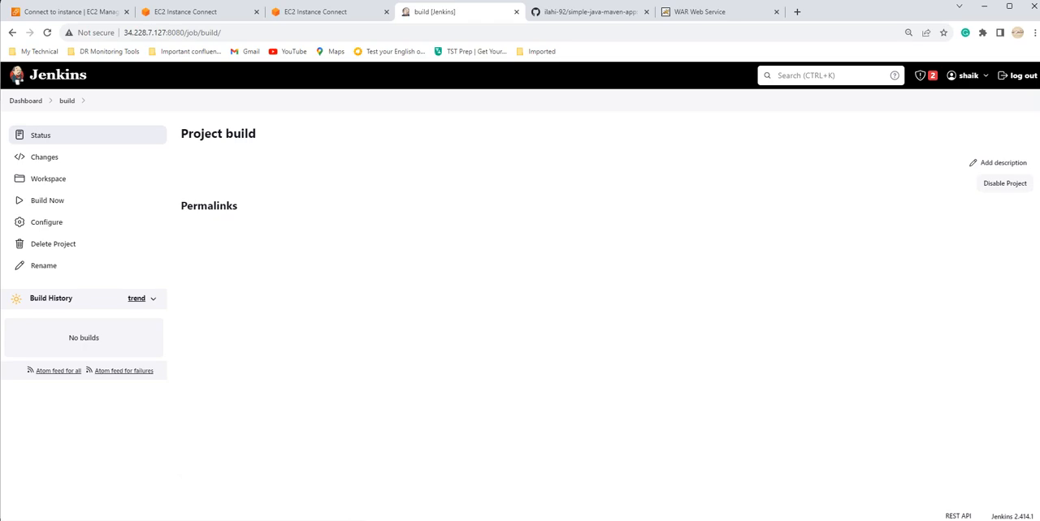
Step: Create a new item named "deploy" from the dashboard by copying the existing "build" project
left_click(26, 100)
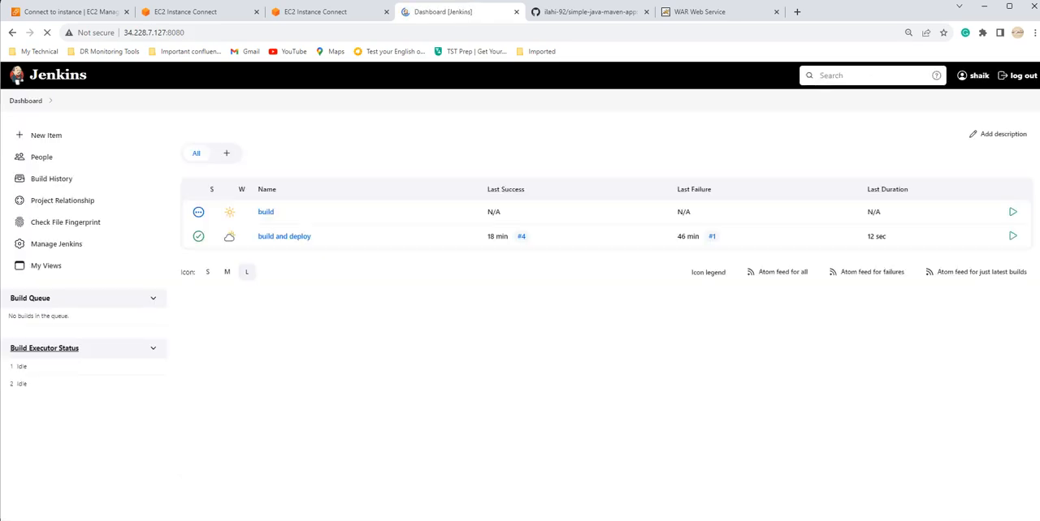
left_click(46, 135)
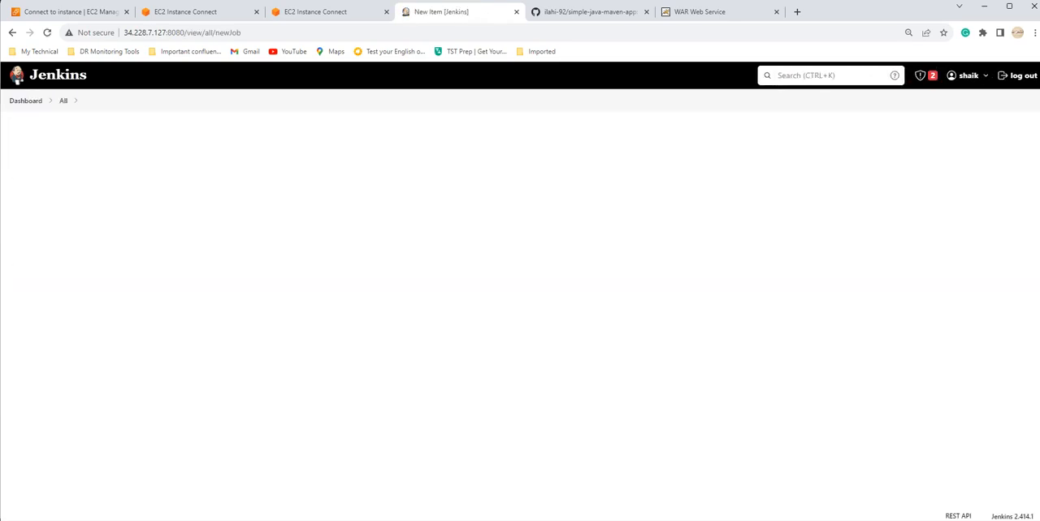
type("deploy")
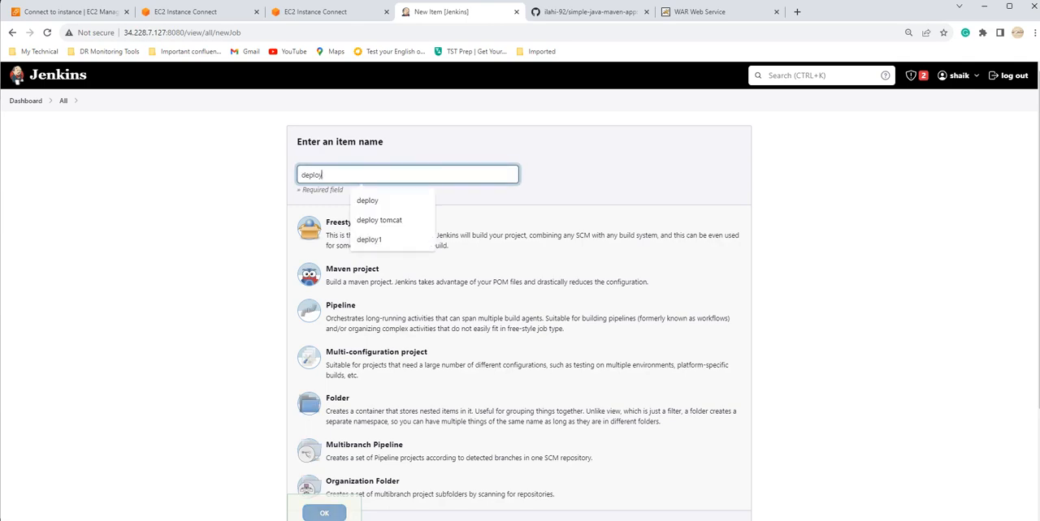
key("Down")
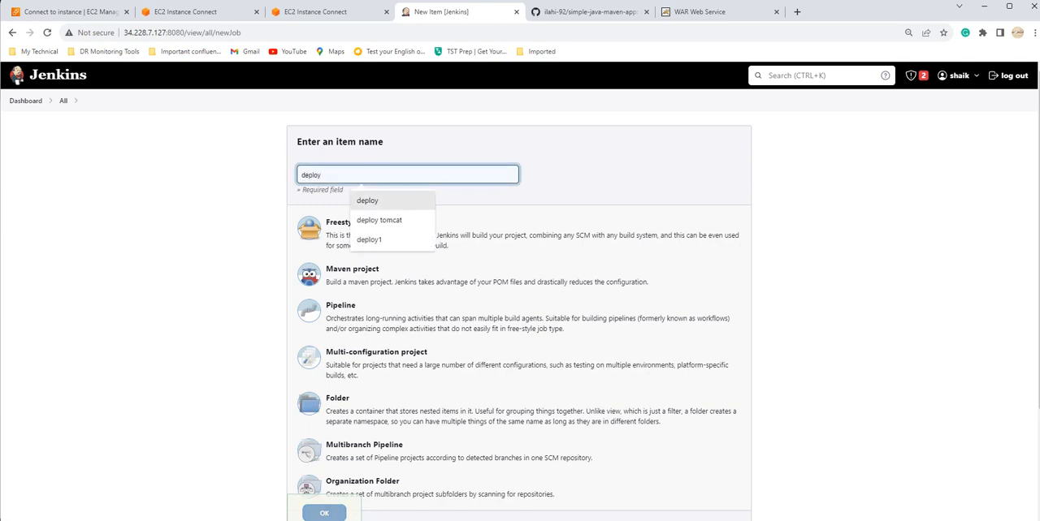
key("ctrl+a")
type("d")
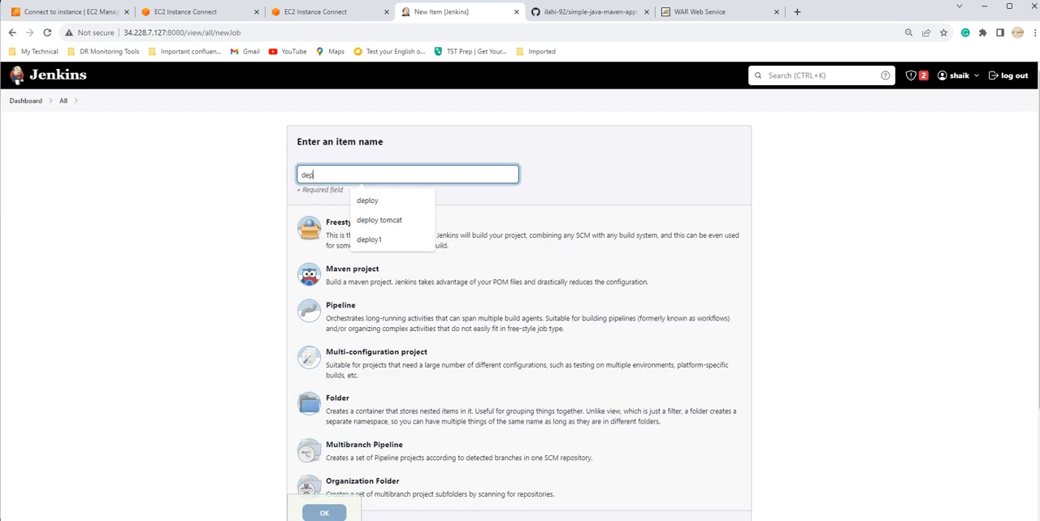
left_click(601, 175)
scroll(487, 293, "down", 3)
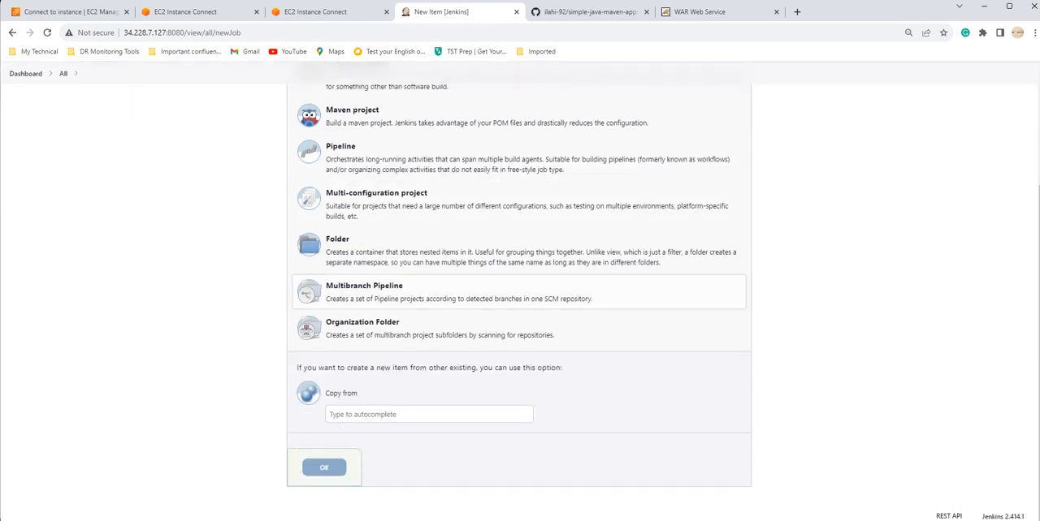
left_click(429, 414)
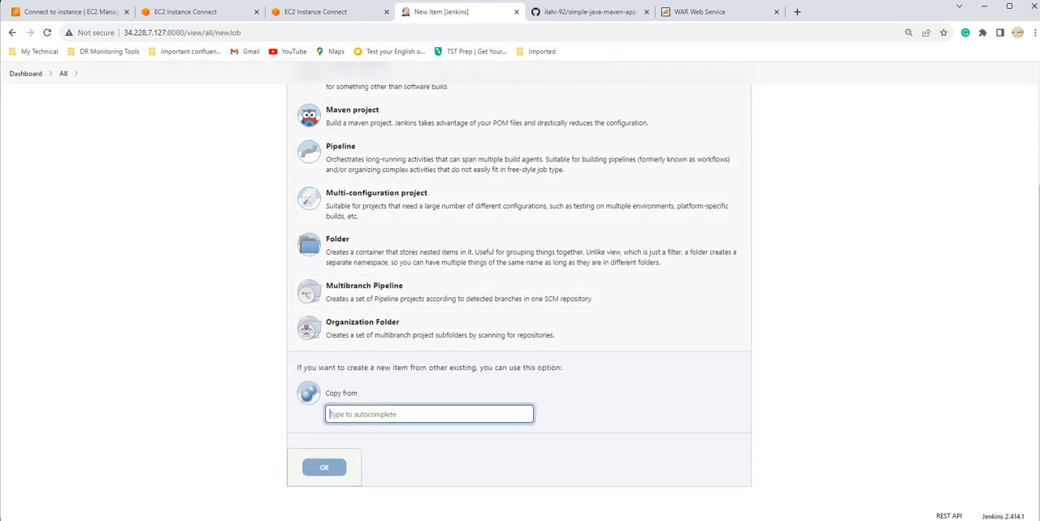
type("build")
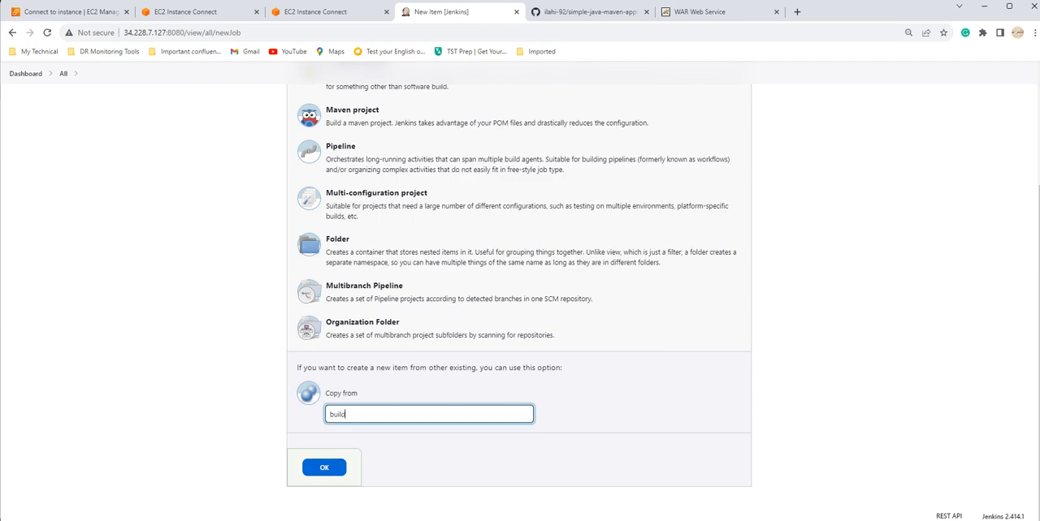
left_click(324, 468)
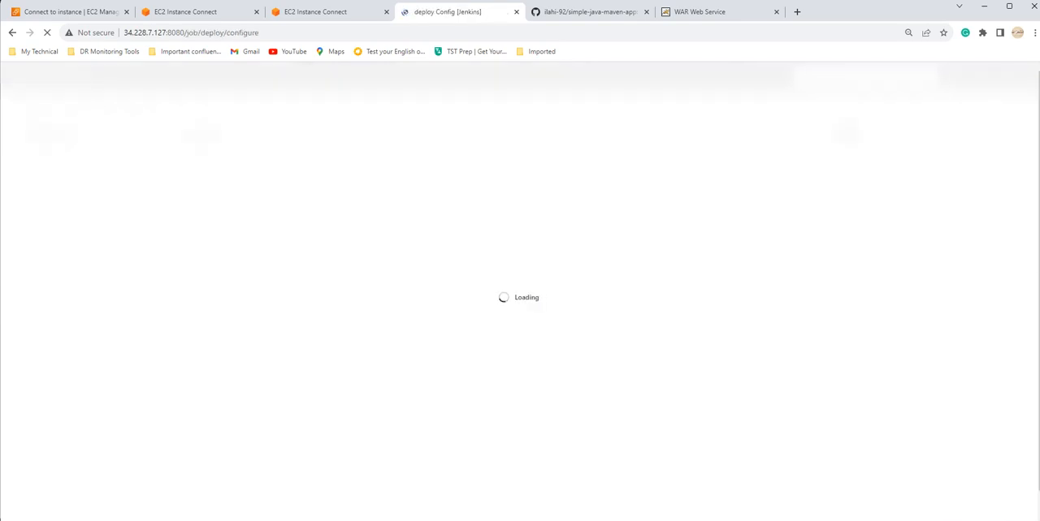
Step: Review the deploy project's copied shell build step, save its configuration and return to the dashboard
scroll(520, 293, "down", 5)
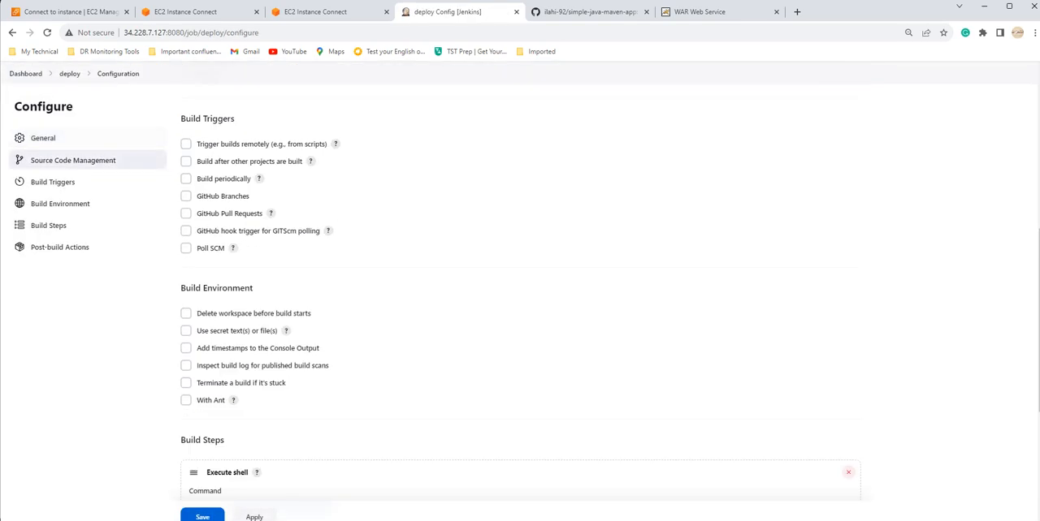
scroll(519, 293, "down", 3)
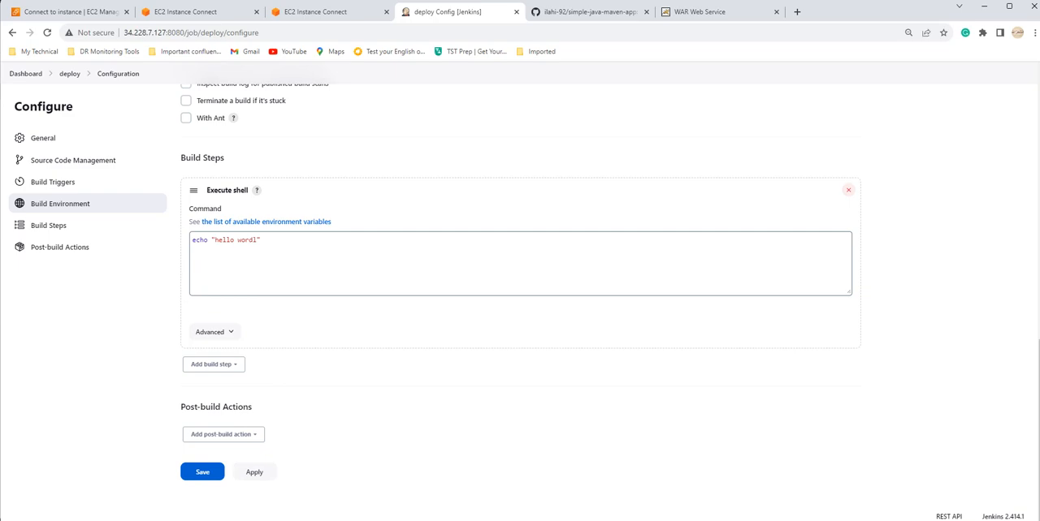
left_click(203, 472)
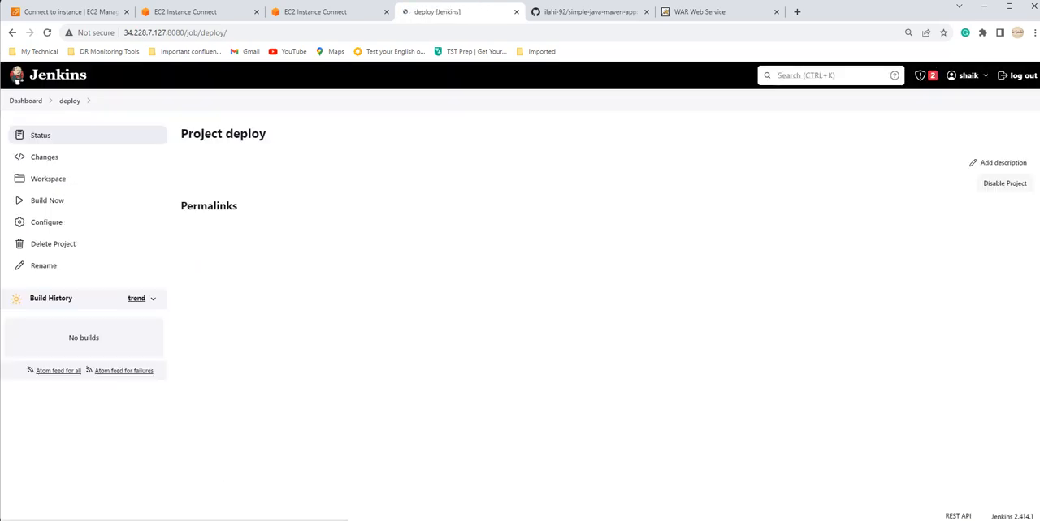
left_click(26, 101)
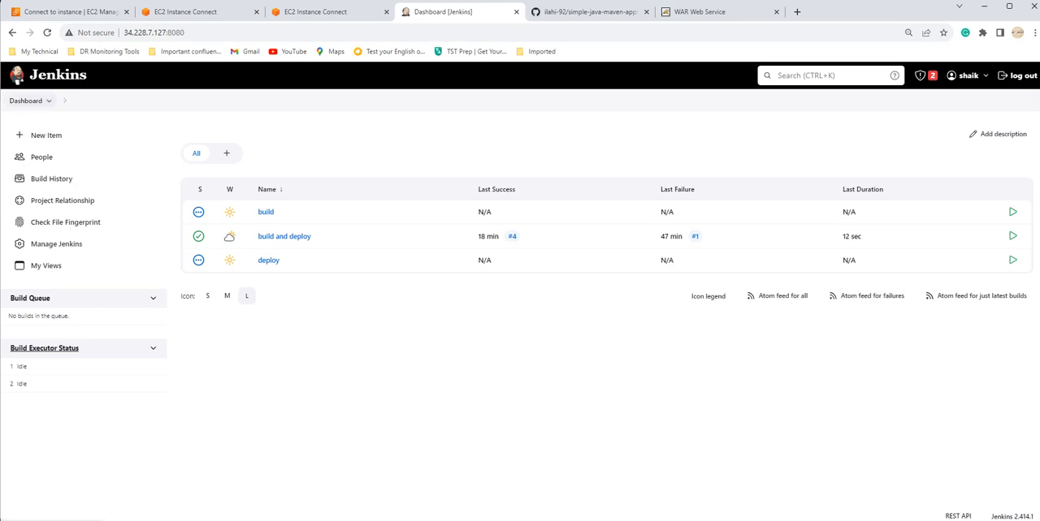
Step: Create a new item named "test" by copying the existing "deploy" project
left_click(46, 135)
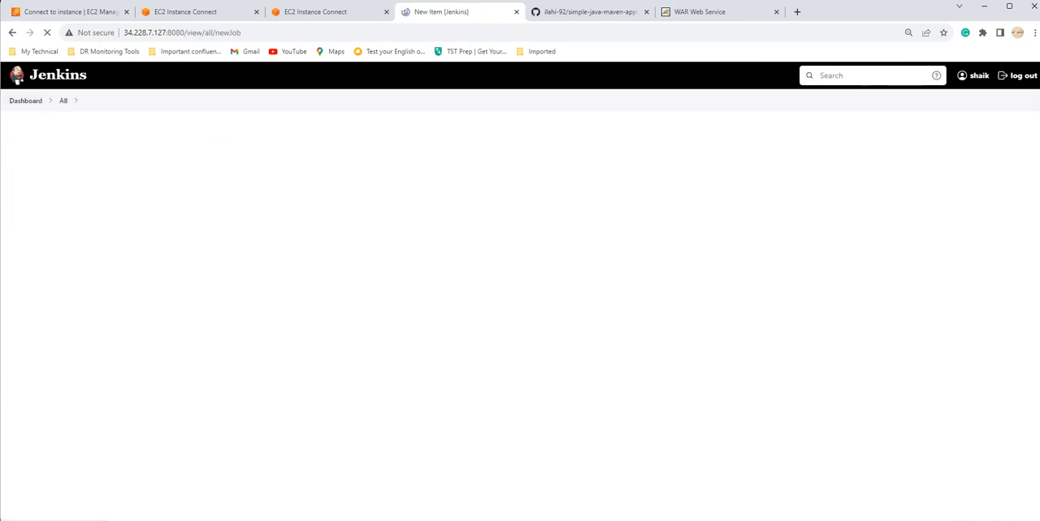
type("test")
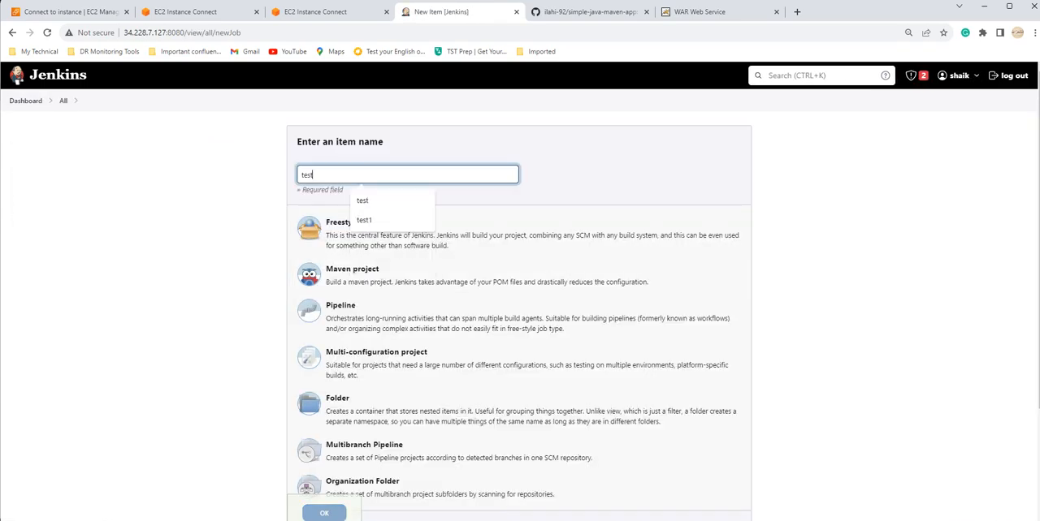
scroll(454, 284, "down", 3)
left_click(429, 414)
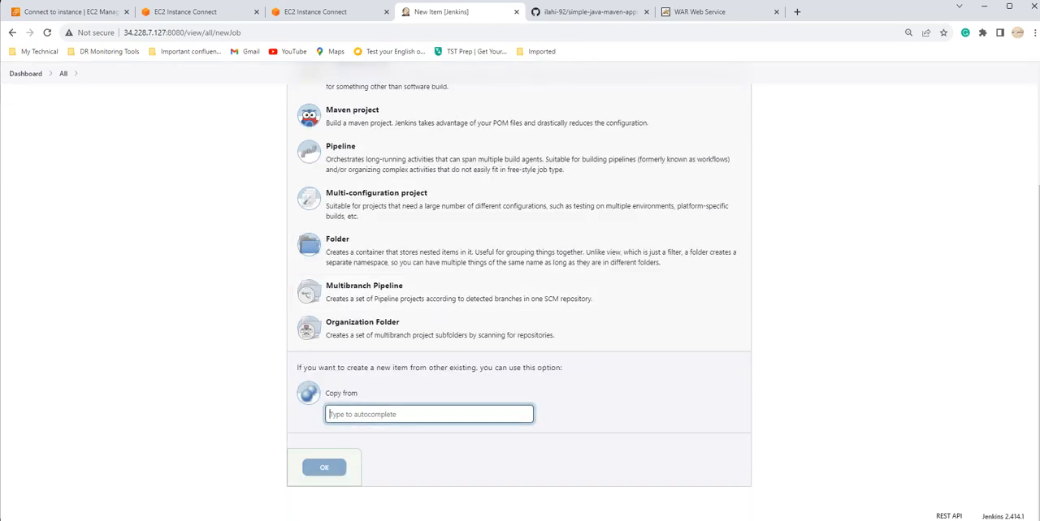
type("deploy")
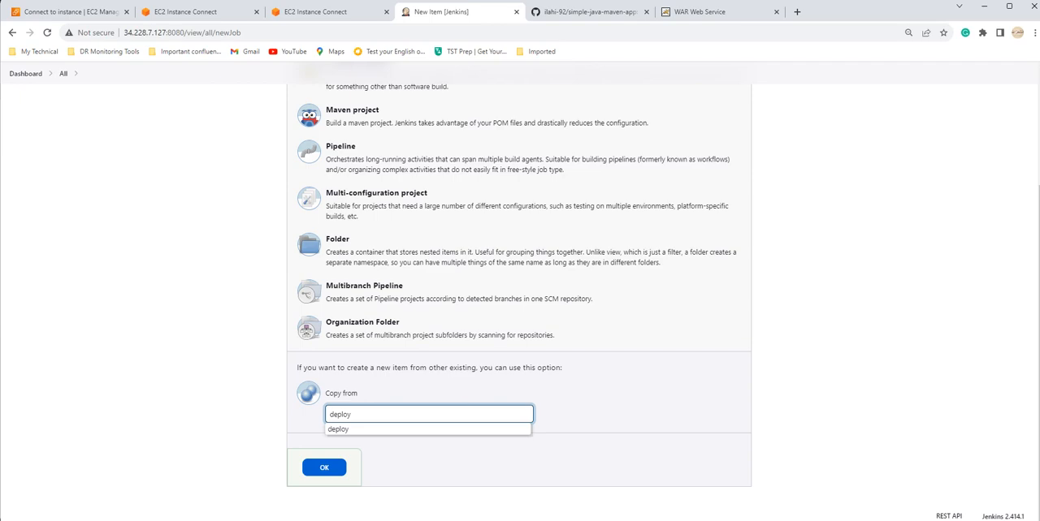
left_click(339, 430)
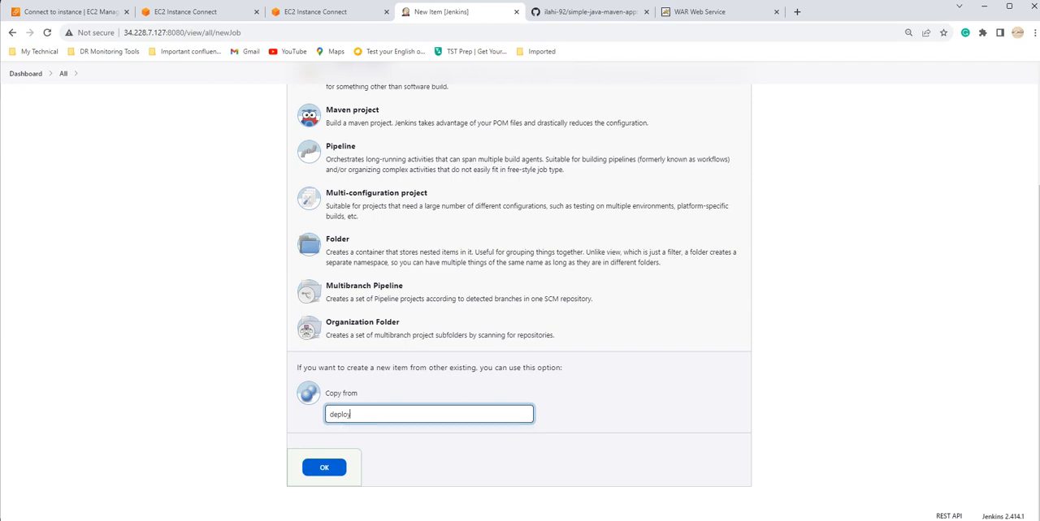
left_click(325, 468)
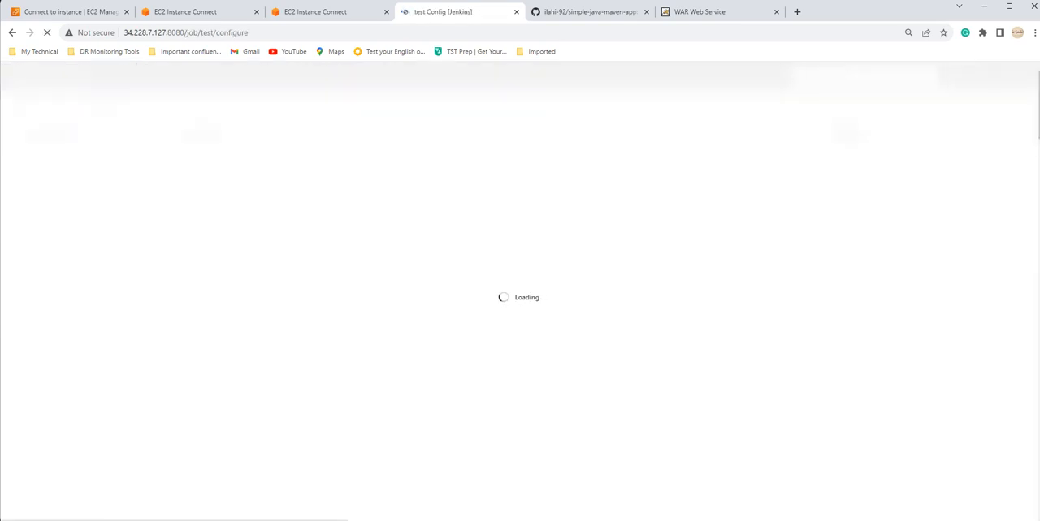
Step: Review the test project's copied shell build step, save its configuration and return to the dashboard
scroll(519, 293, "down", 5)
scroll(520, 292, "down", 4)
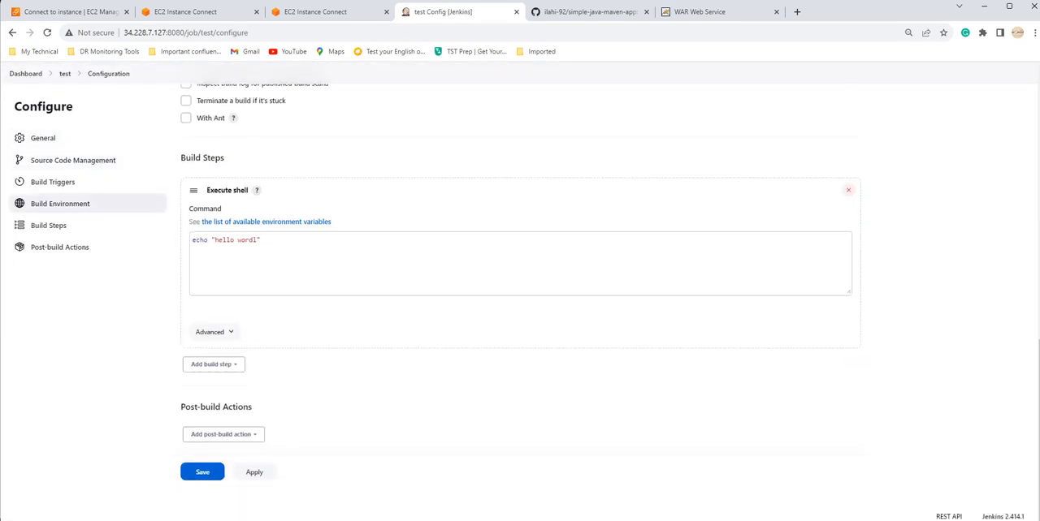
left_click(202, 472)
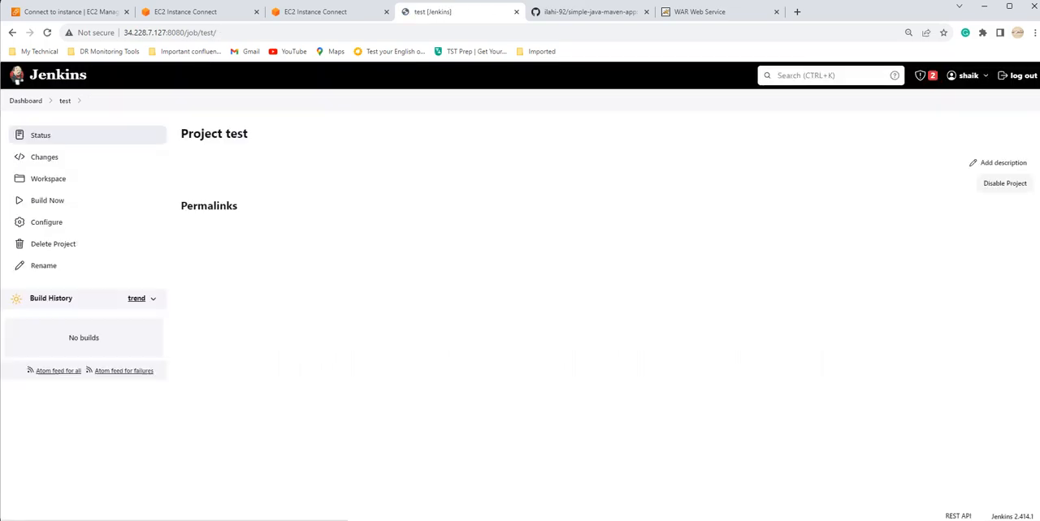
left_click(26, 101)
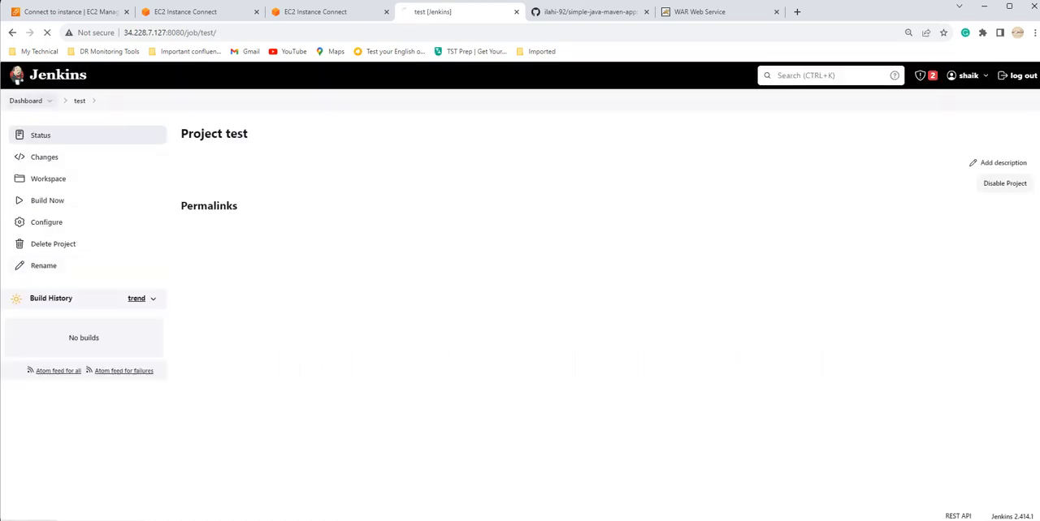
Step: Create a new item named "release" by copying the existing "build" project
left_click(41, 135)
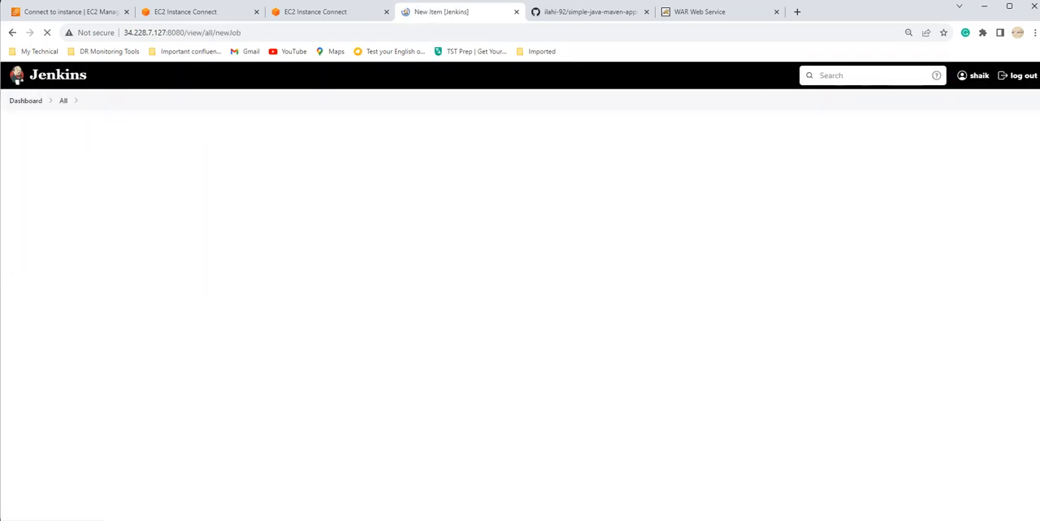
type("release")
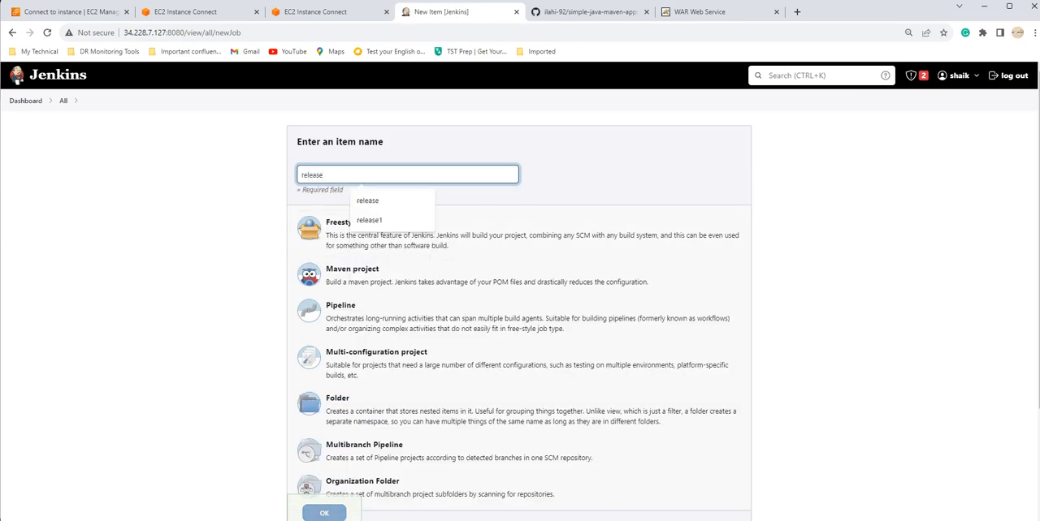
left_click(601, 174)
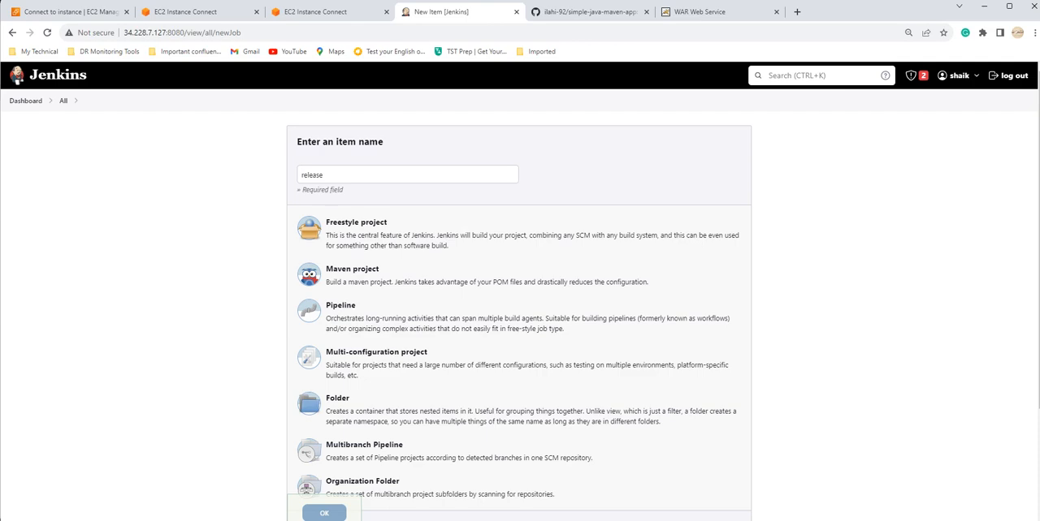
scroll(519, 325, "down", 3)
left_click(429, 414)
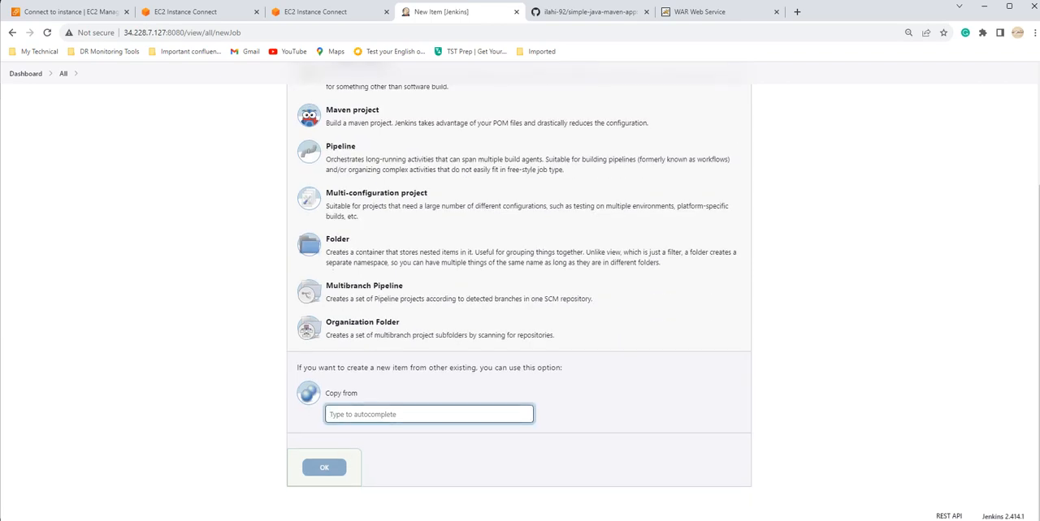
type("build")
key("Down")
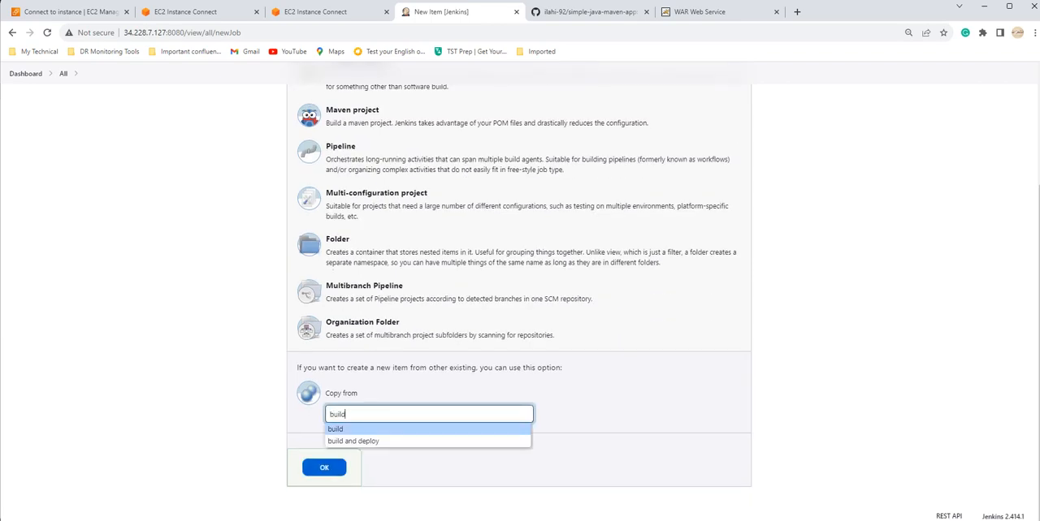
key("Return")
key("Return")
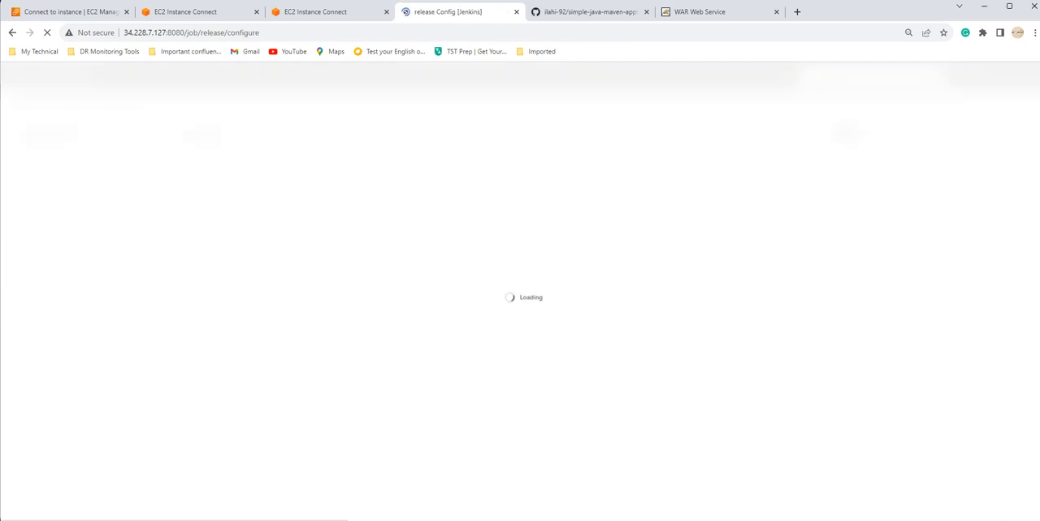
Step: Save the release project's copied configuration and return to the dashboard
scroll(519, 297, "down", 7)
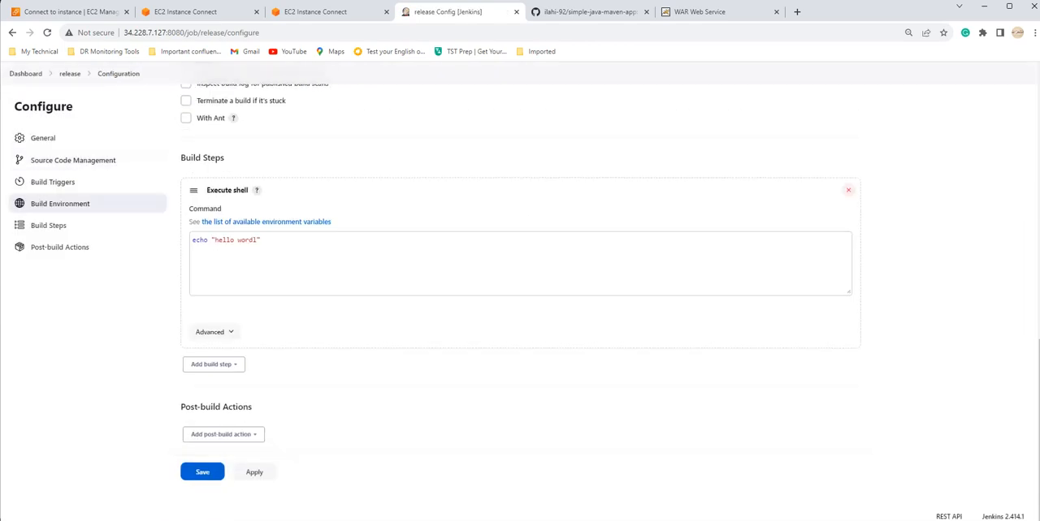
left_click(203, 472)
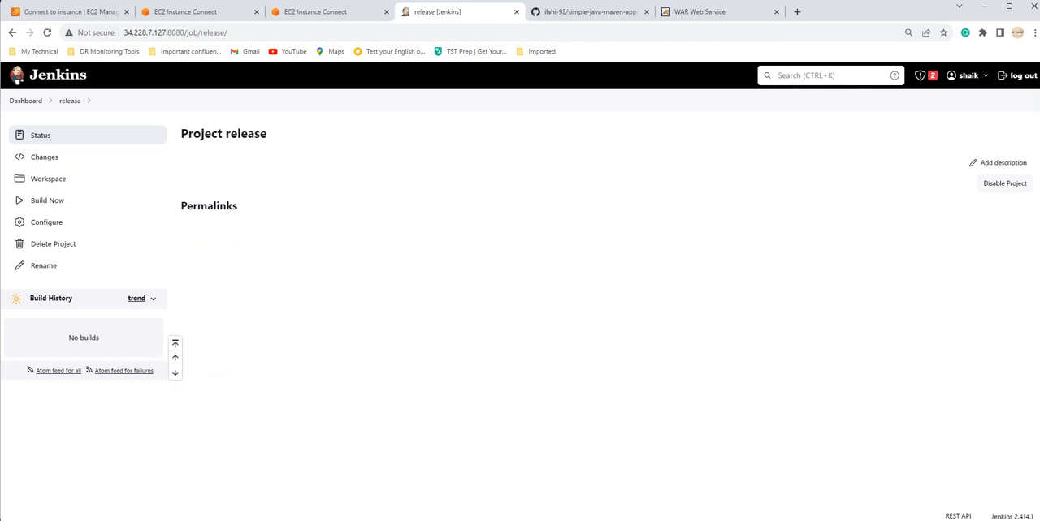
left_click(26, 102)
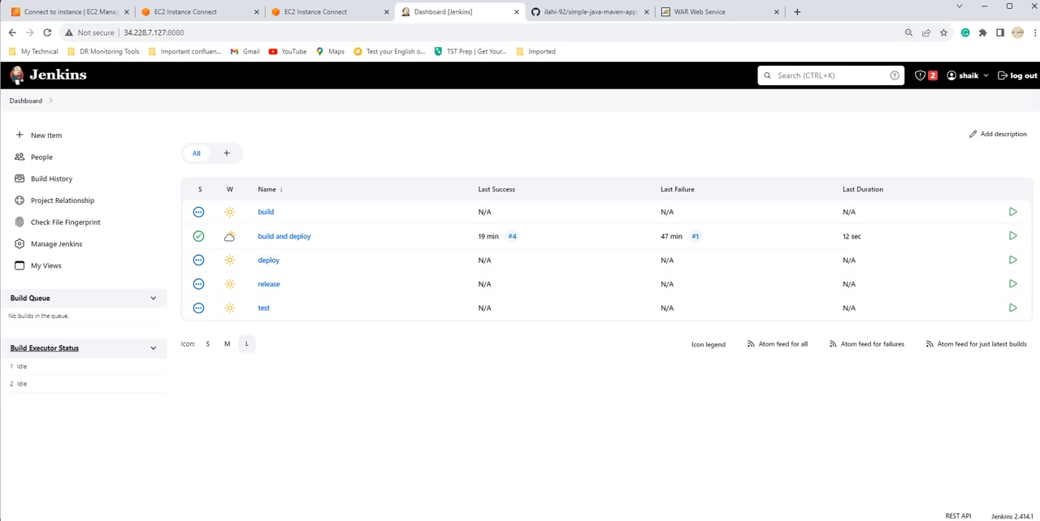
Step: In the deploy project's configuration, enable the trigger to build after other projects are built, watching the "build" project
left_click(268, 260)
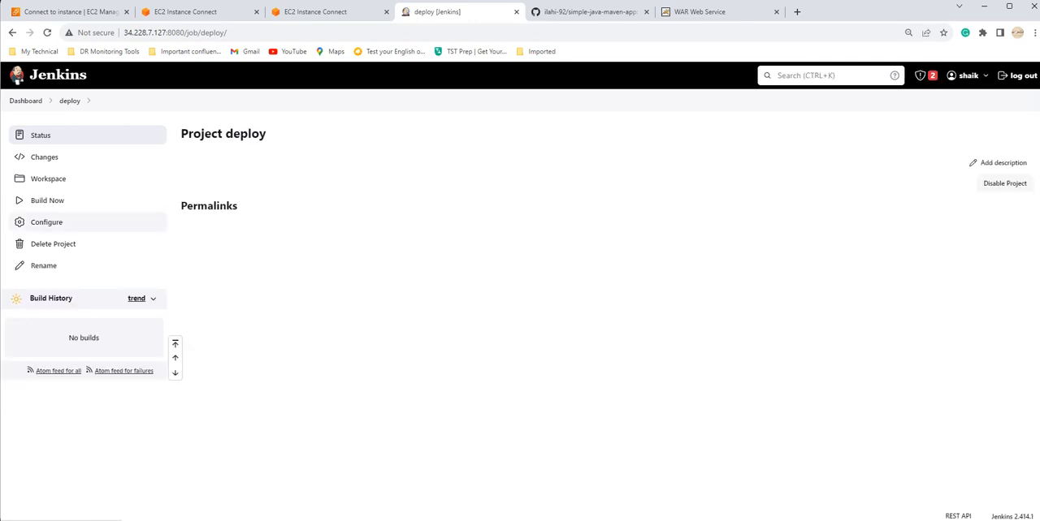
left_click(47, 222)
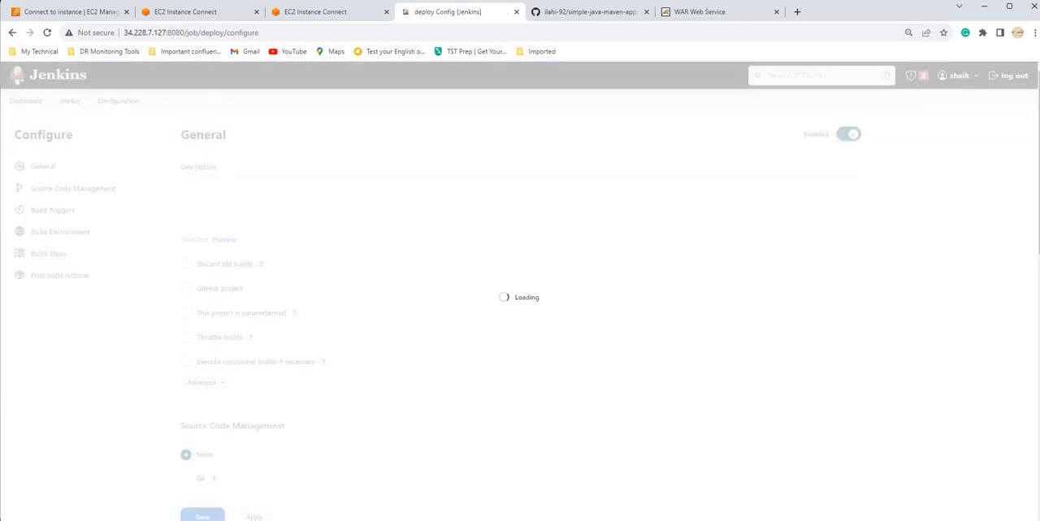
left_click(48, 253)
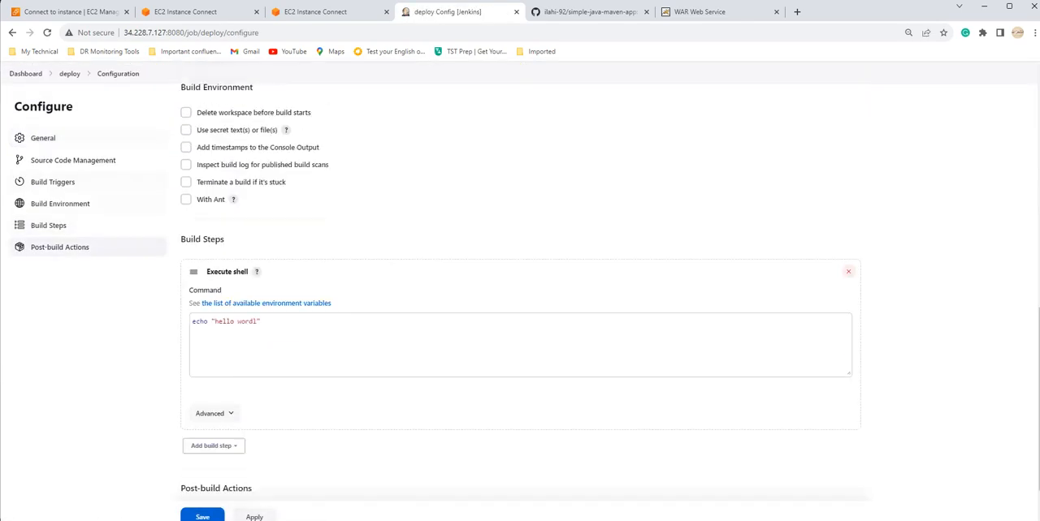
scroll(520, 301, "up", 4)
scroll(520, 293, "up", 2)
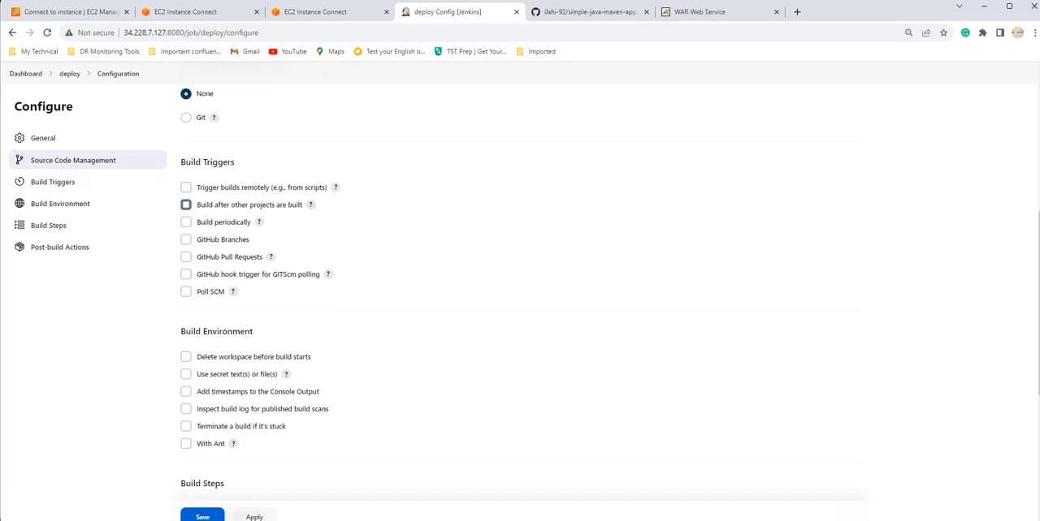
left_click(186, 204)
left_click(244, 237)
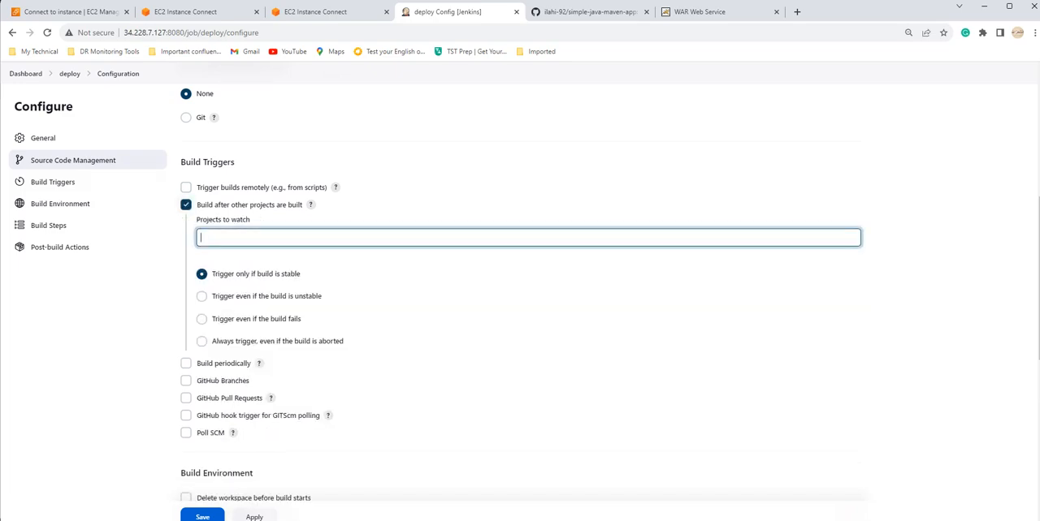
type("build")
key("Down")
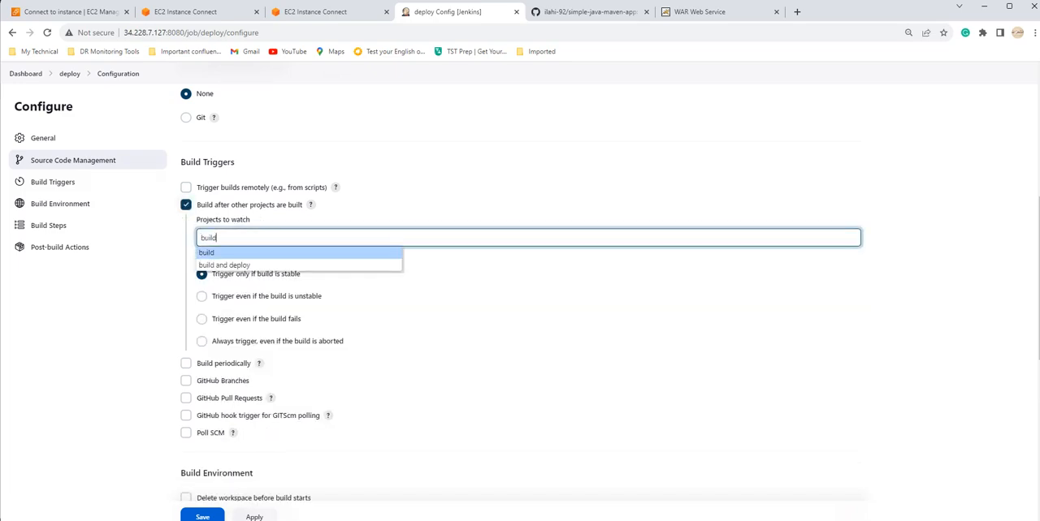
key("Return")
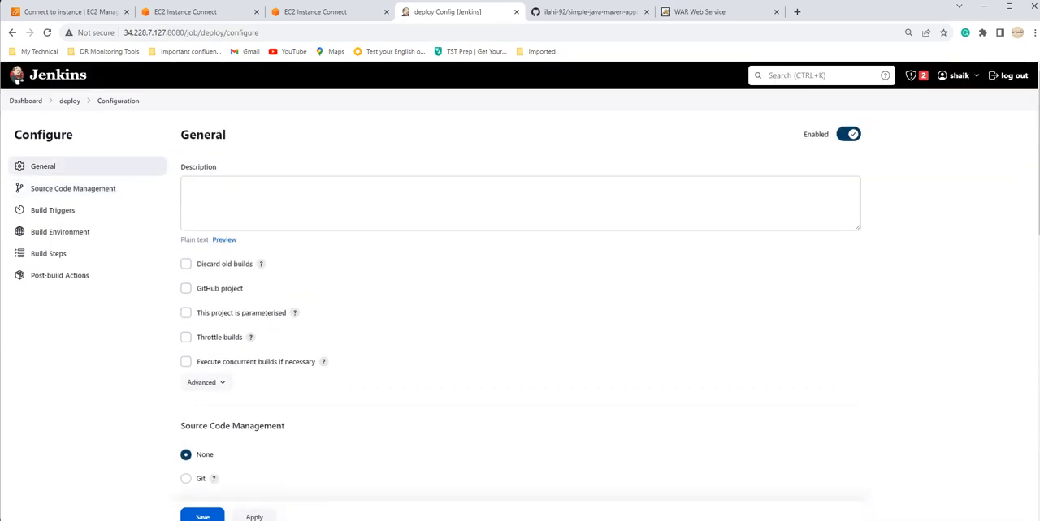
Step: Save the deploy project's trigger configuration and return to the dashboard
scroll(520, 300, "down", 10)
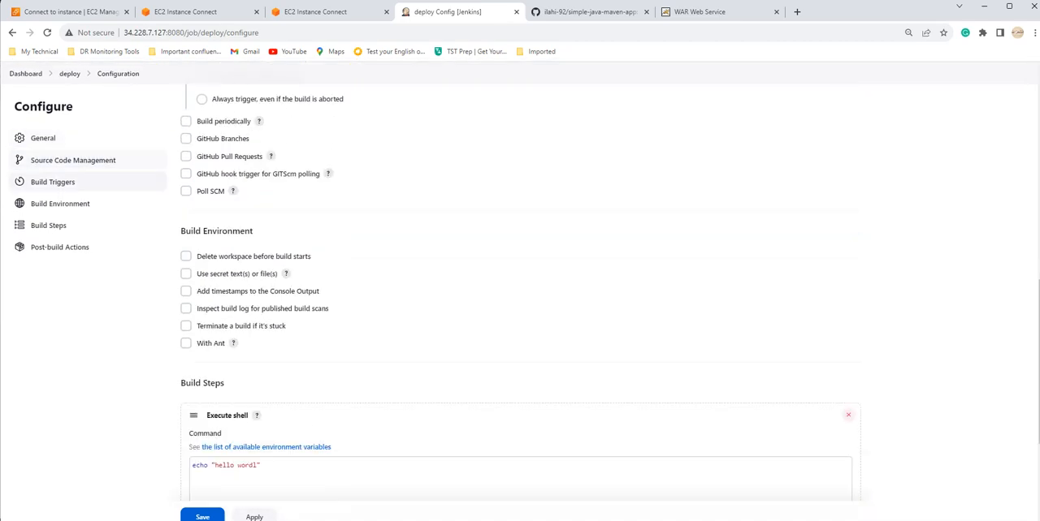
left_click(202, 480)
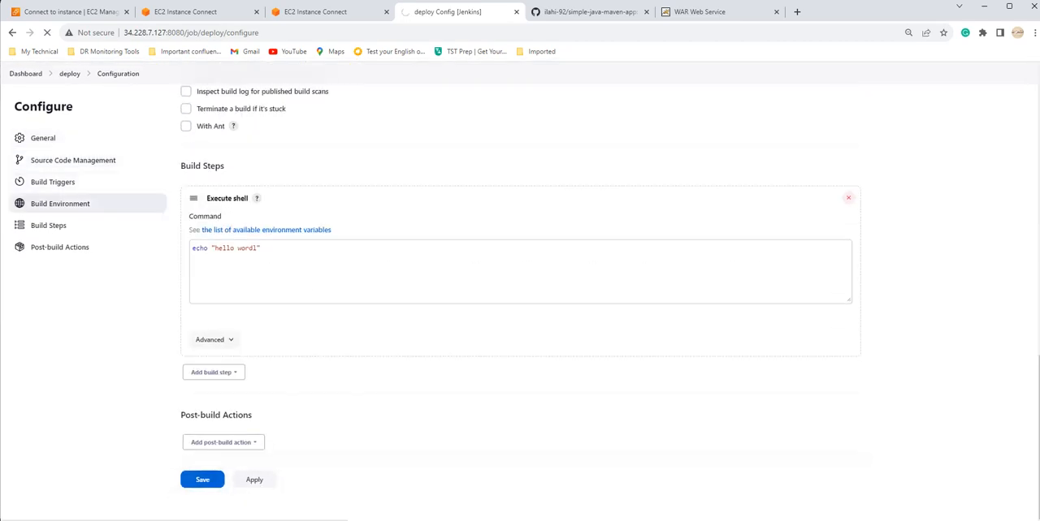
left_click(26, 101)
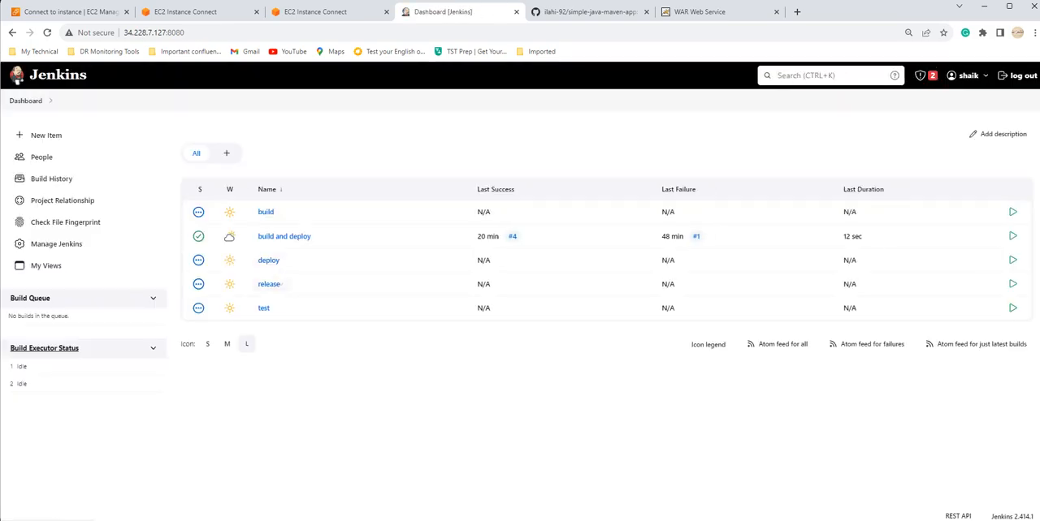
Step: In the test project's configuration, enable the trigger to build after other projects are built, watching the "deploy" project
left_click(264, 309)
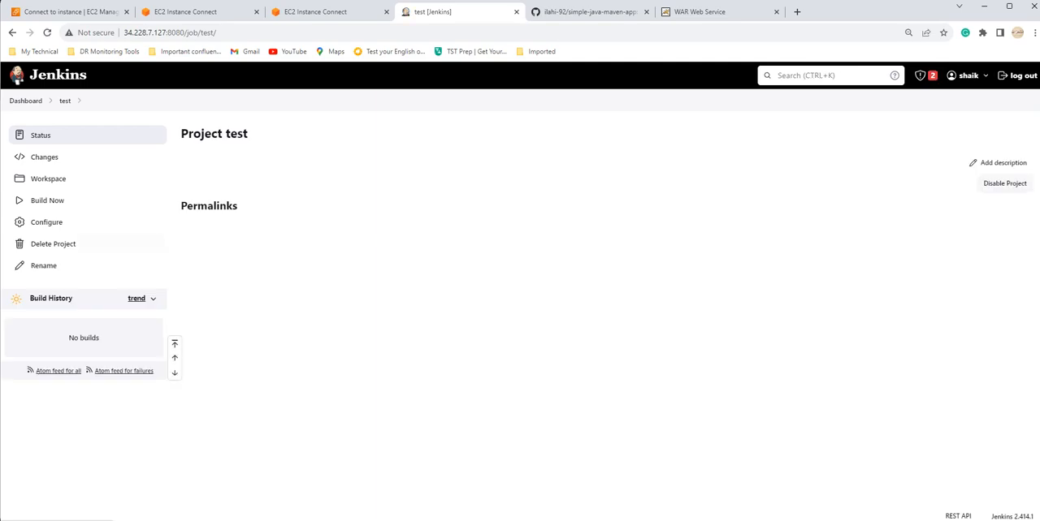
left_click(47, 223)
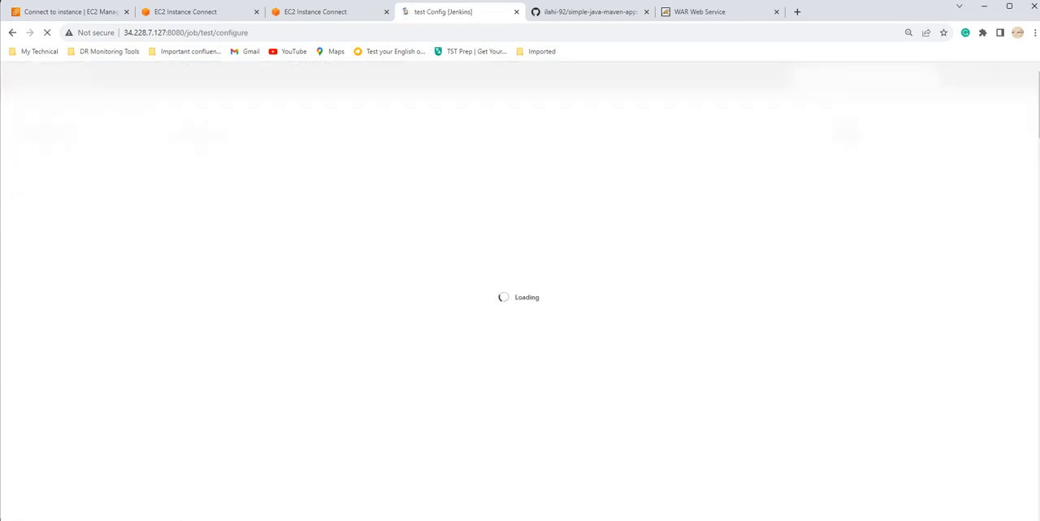
scroll(520, 293, "down", 3)
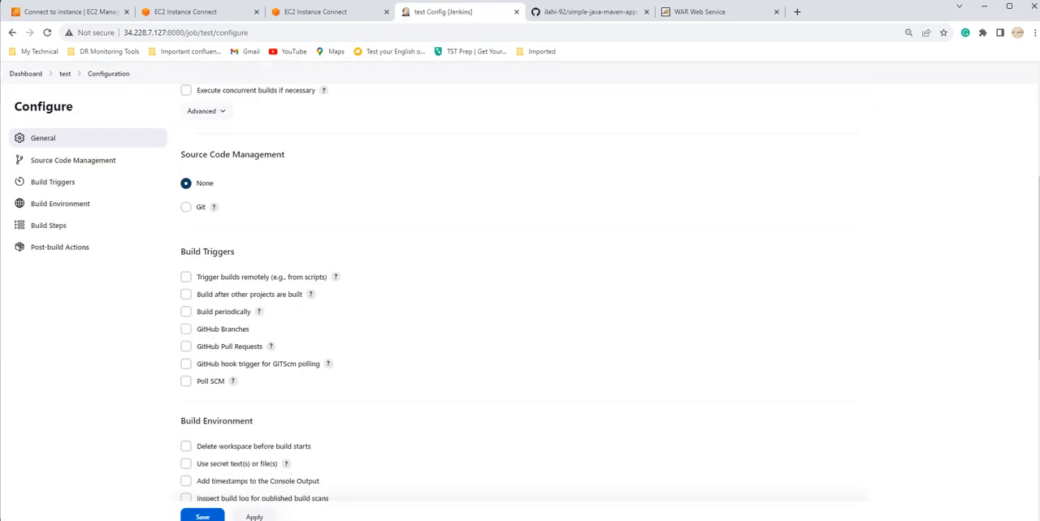
left_click(186, 295)
left_click(244, 328)
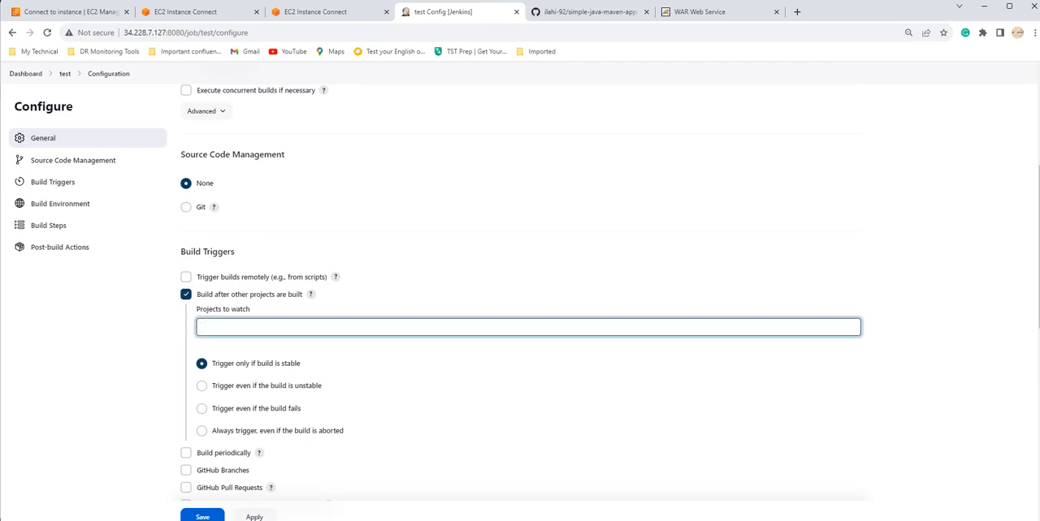
type("deplo")
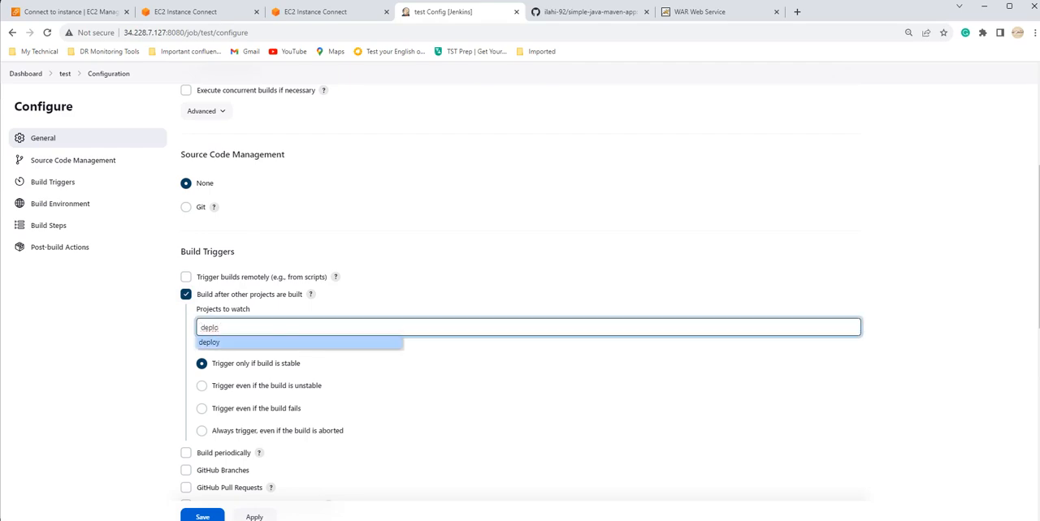
left_click(209, 342)
Step: Save the test project's trigger configuration and return to the dashboard
scroll(520, 292, "down", 7)
scroll(520, 293, "up", 5)
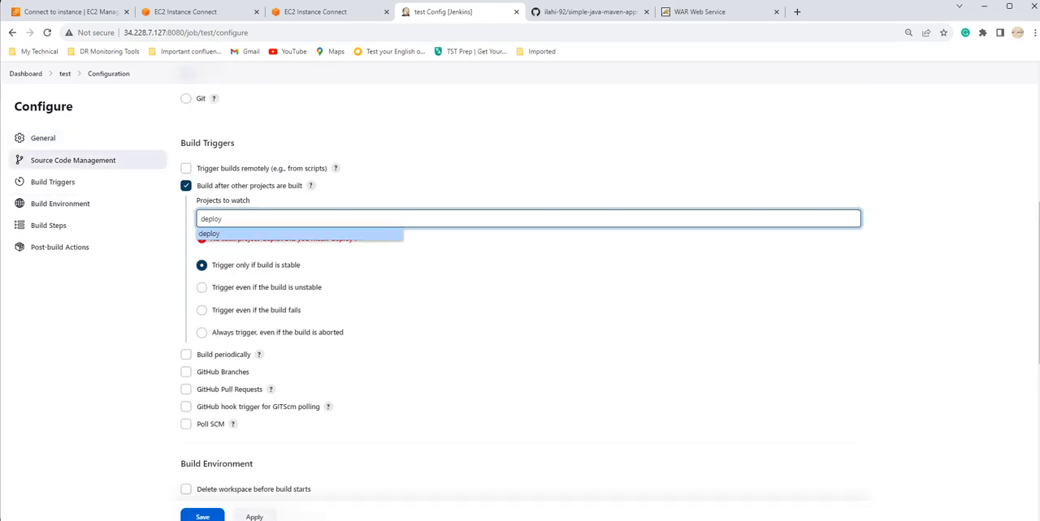
scroll(519, 293, "down", 7)
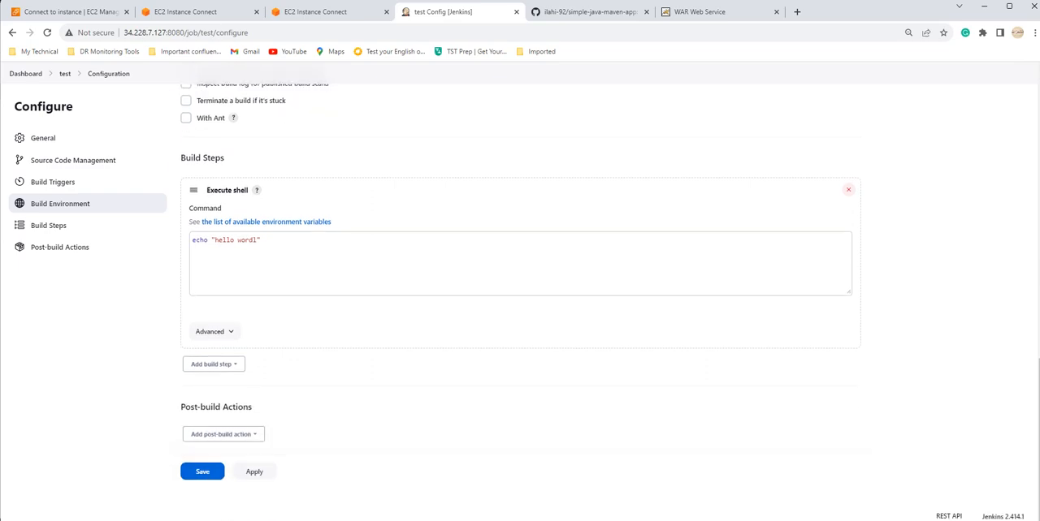
left_click(202, 472)
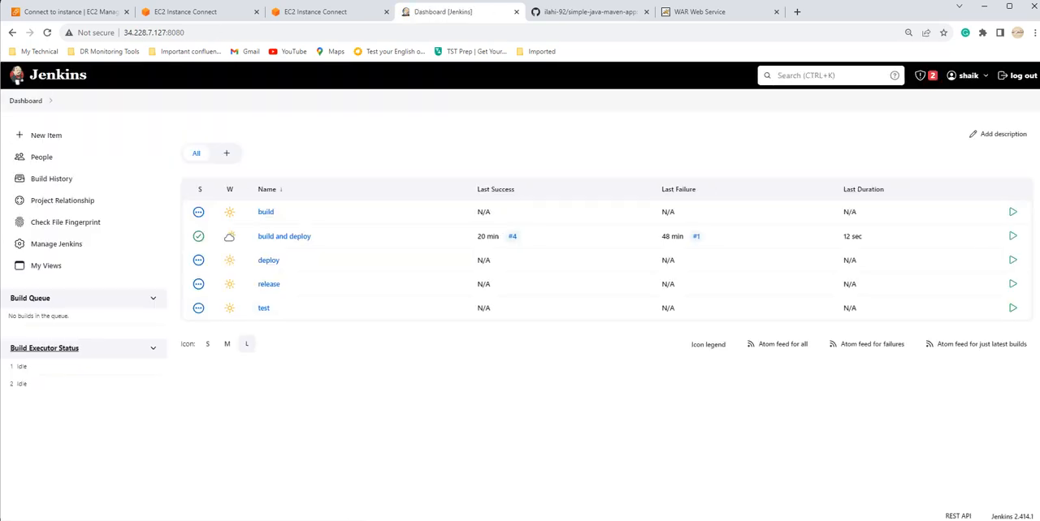
Step: In the release project's configuration, enable the trigger to build after other projects are built, watching the "test" project
left_click(269, 285)
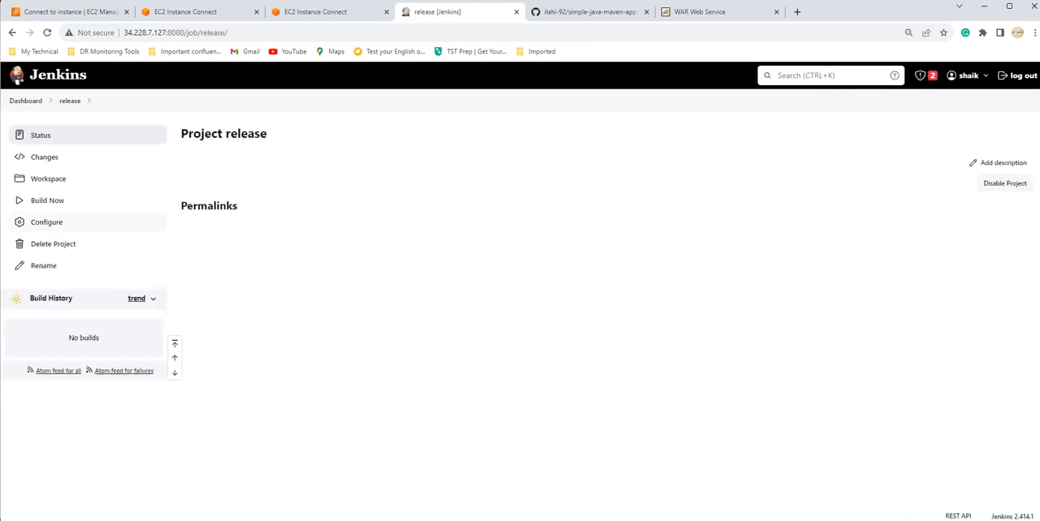
left_click(46, 222)
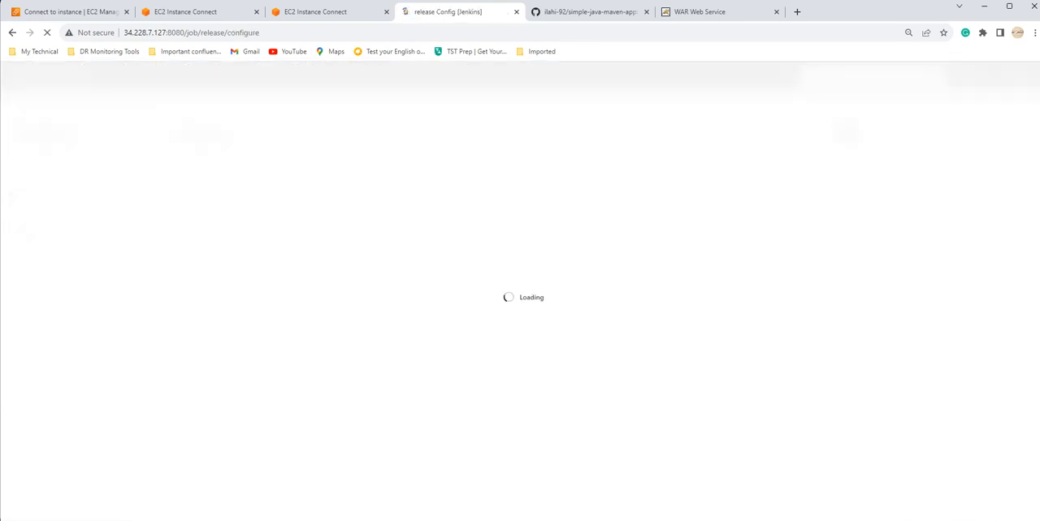
scroll(244, 309, "down", 5)
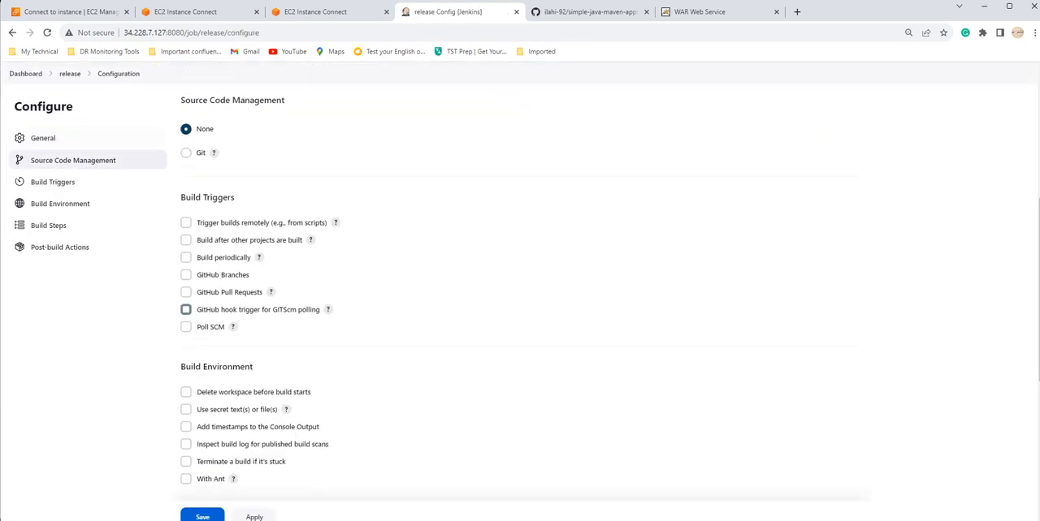
scroll(520, 309, "down", 3)
scroll(520, 293, "up", 4)
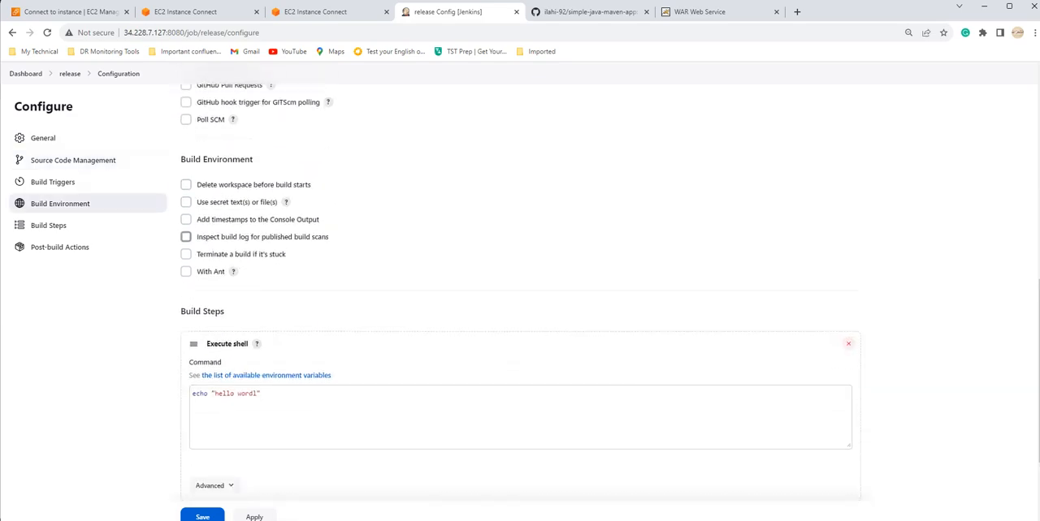
left_click(186, 186)
left_click(244, 218)
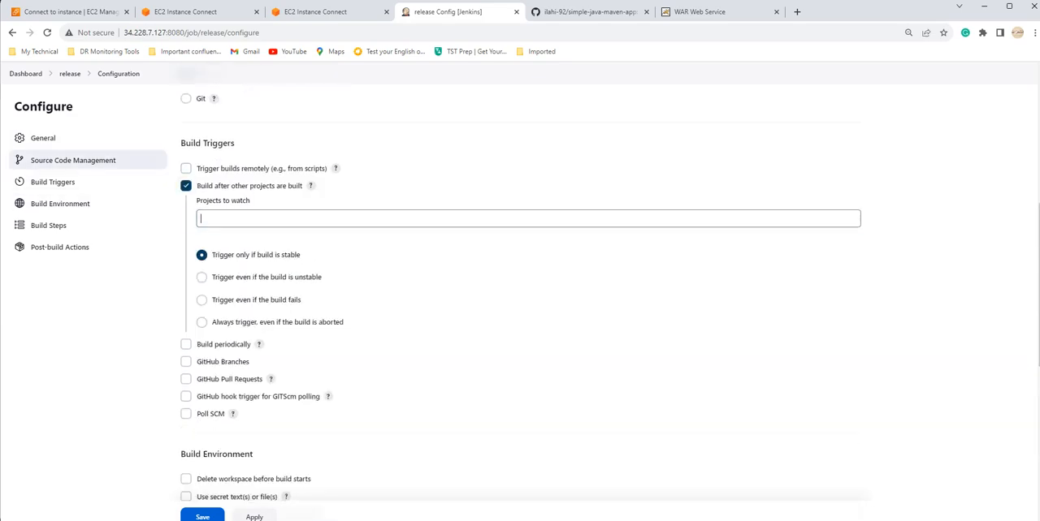
type("test")
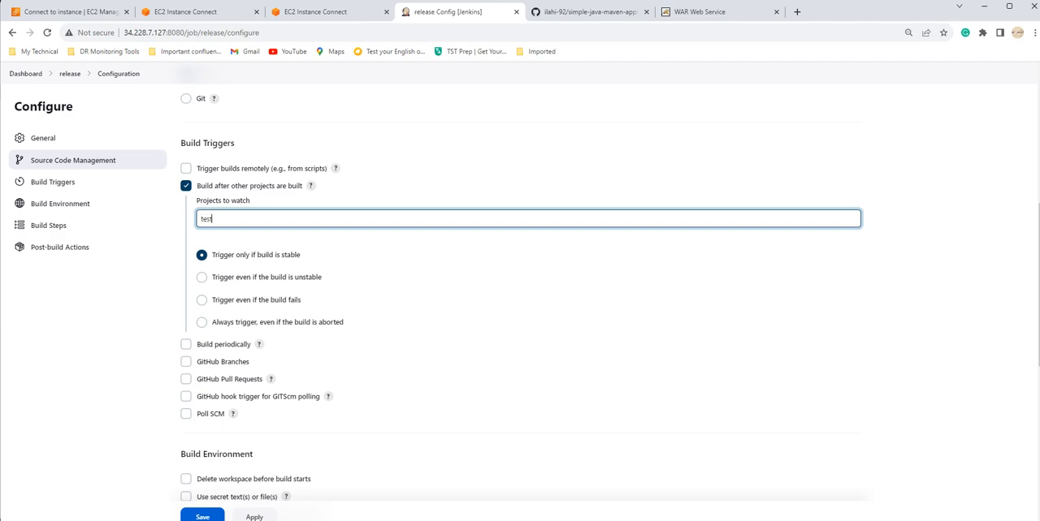
left_click(211, 234)
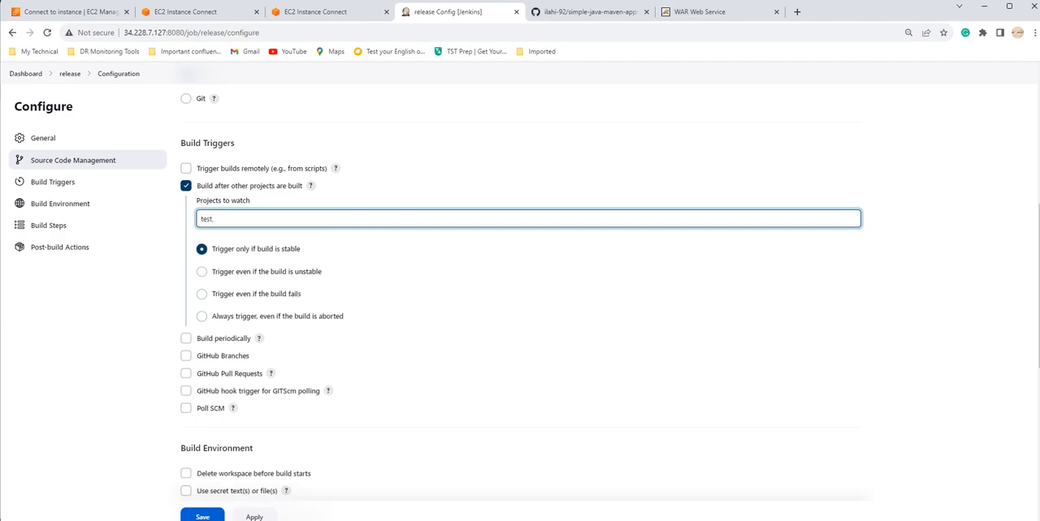
Step: Save the release project's trigger configuration and return to the dashboard
scroll(520, 292, "down", 5)
scroll(520, 325, "down", 1)
left_click(202, 471)
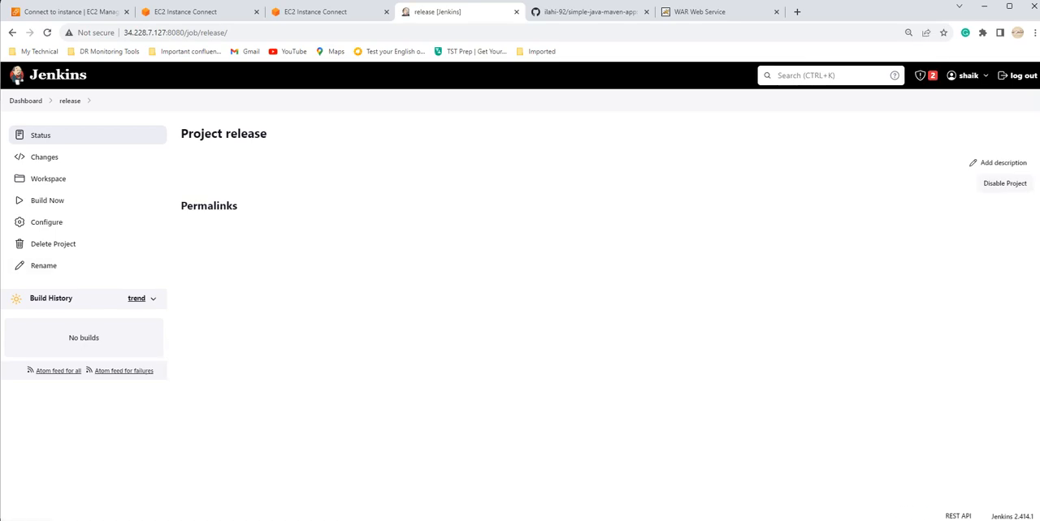
left_click(26, 101)
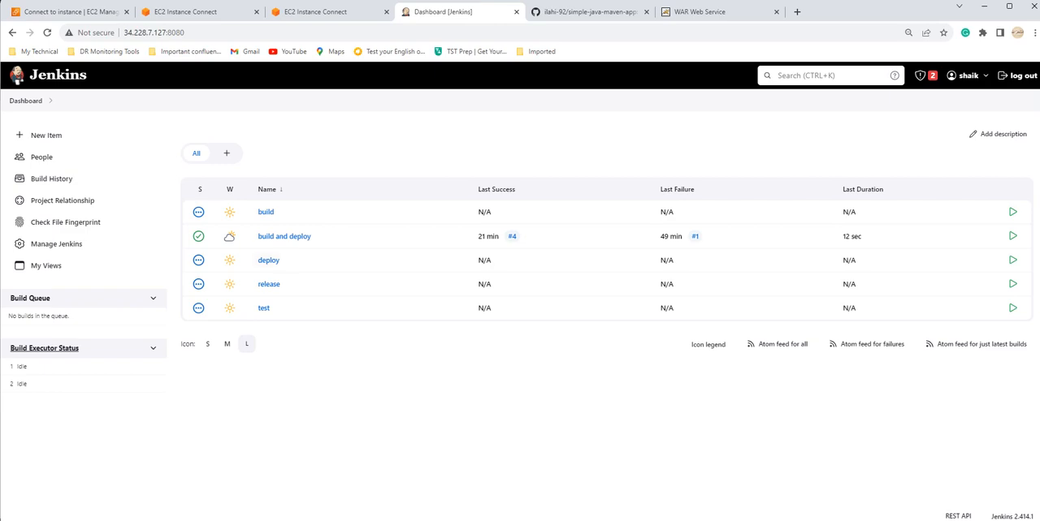
Step: Create a new Build Pipeline View named "Pipeline Job with Freestyle", copying the name from the open text note
left_click(226, 153)
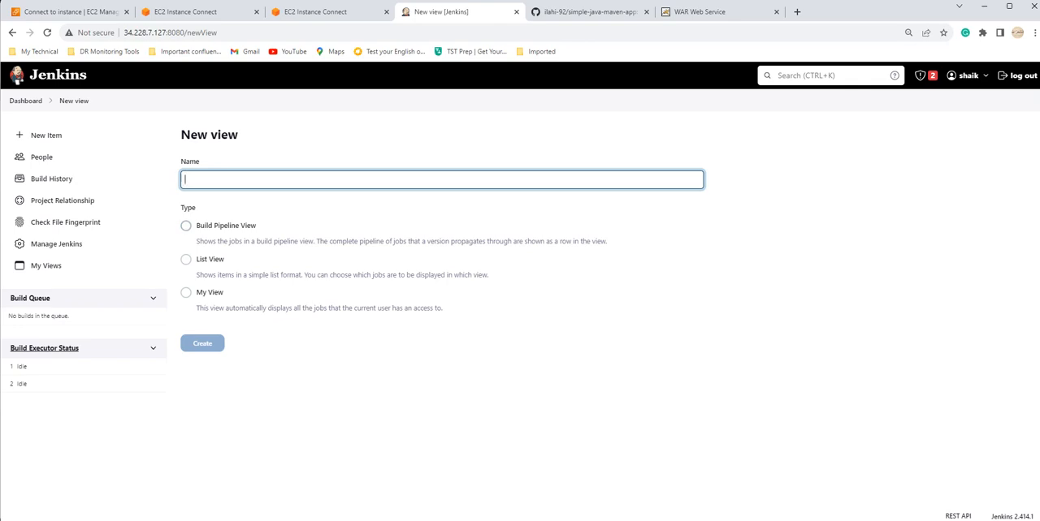
left_click(26, 100)
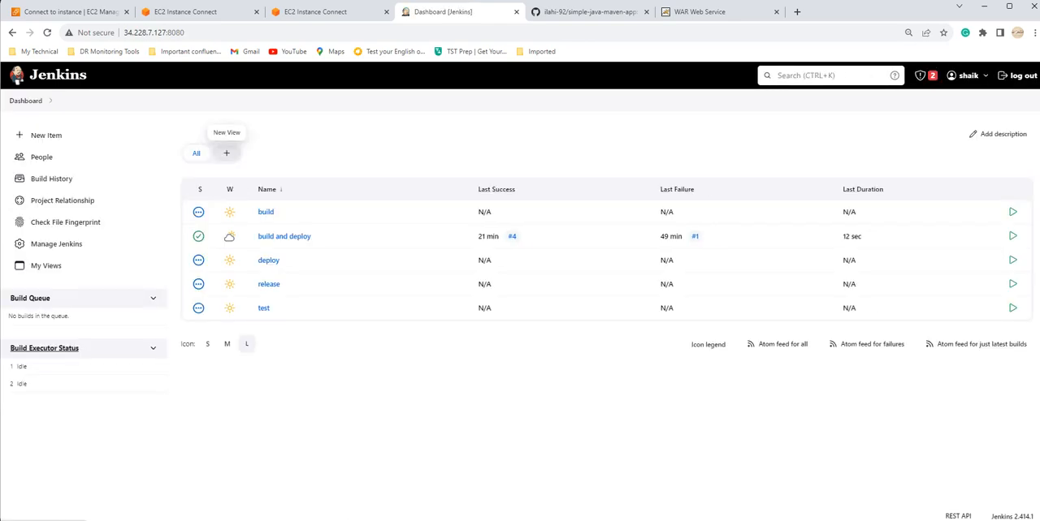
left_click(226, 153)
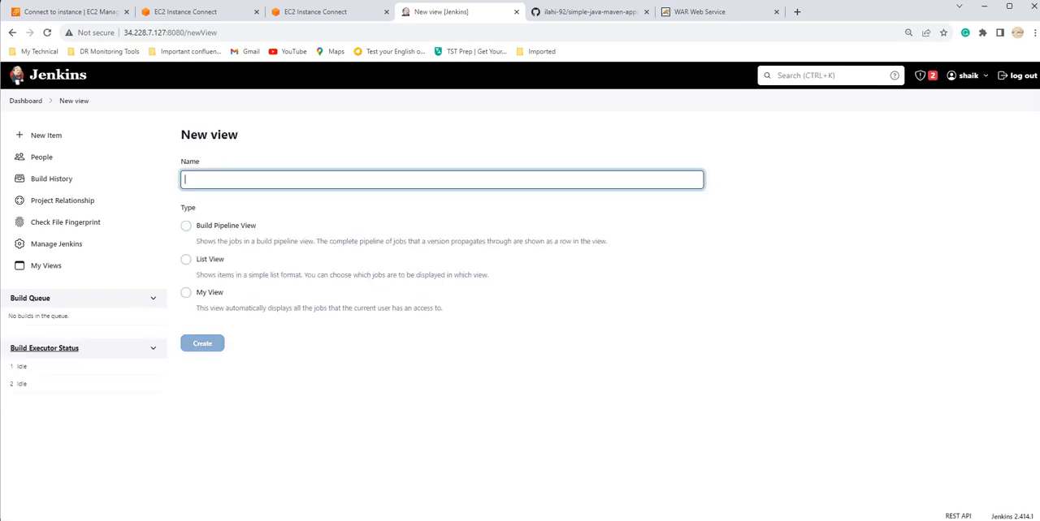
left_click(186, 226)
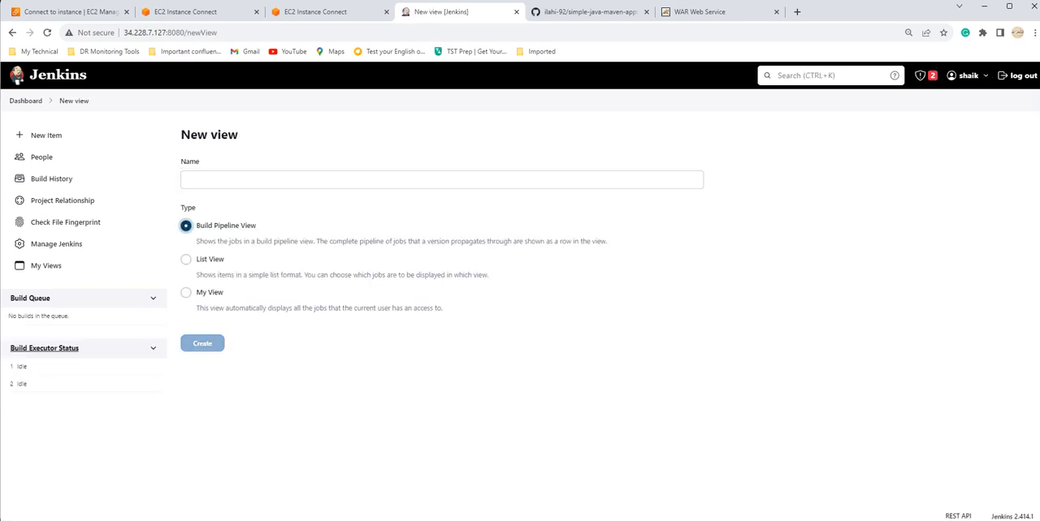
left_click(236, 180)
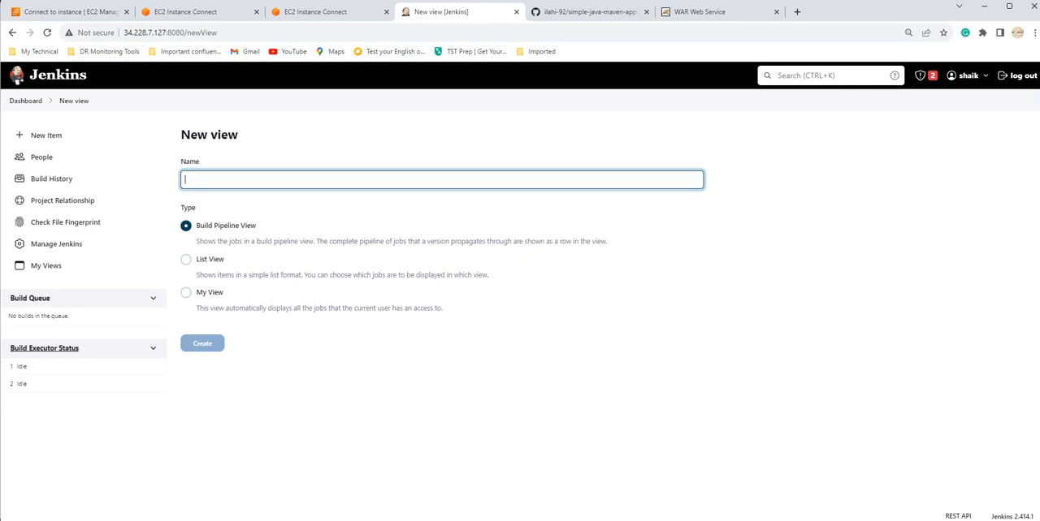
key("alt+Tab")
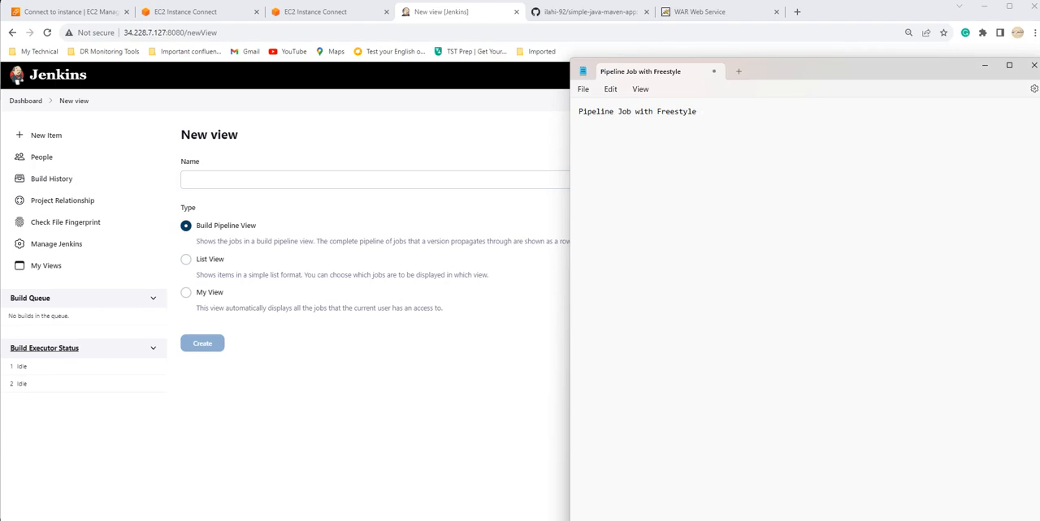
key("ctrl+a")
key("ctrl+c")
key("alt+Tab")
key("ctrl+v")
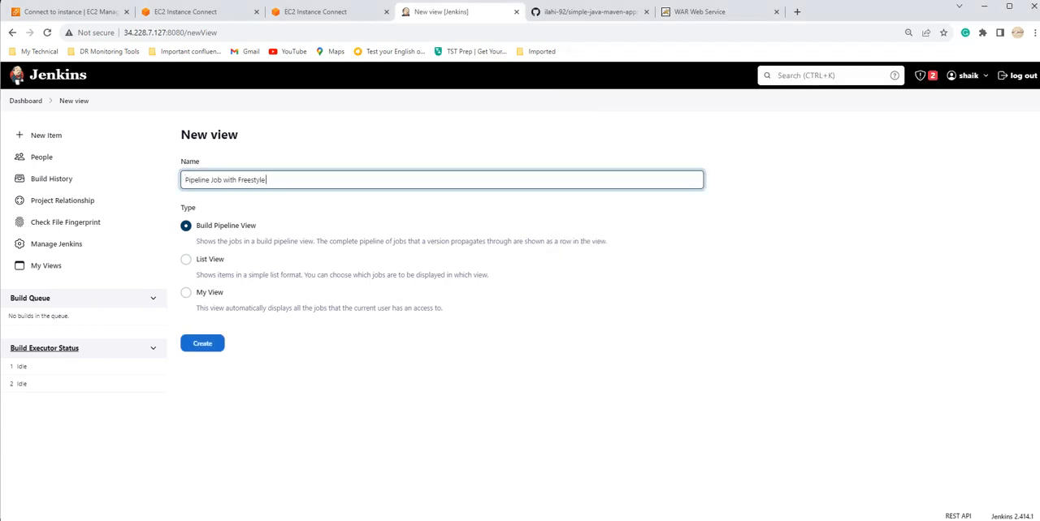
key("Return")
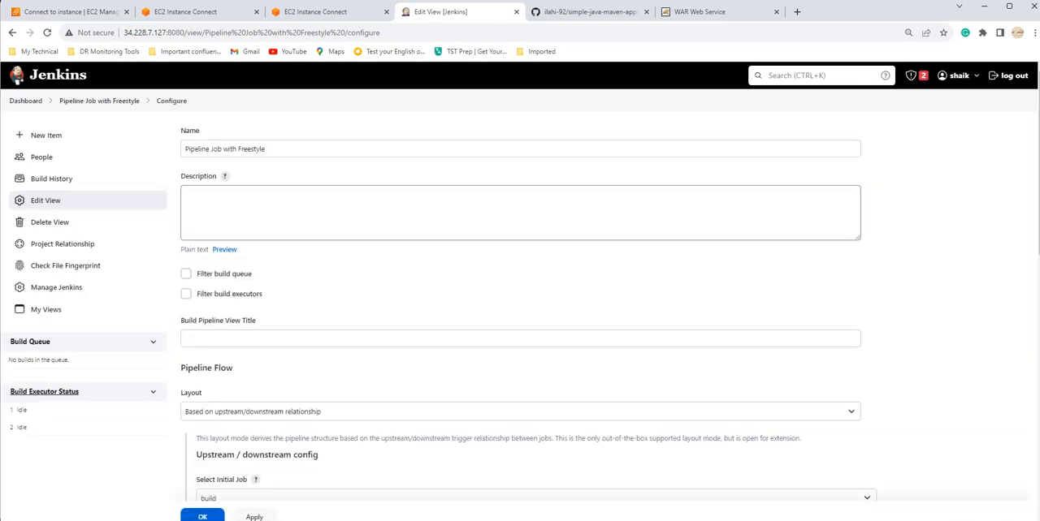
Step: Enter "Pipeline Job with Freestyle" as the view's description and keep the layout "Based on upstream/downstream relationship"
left_click(186, 195)
key("ctrl+v")
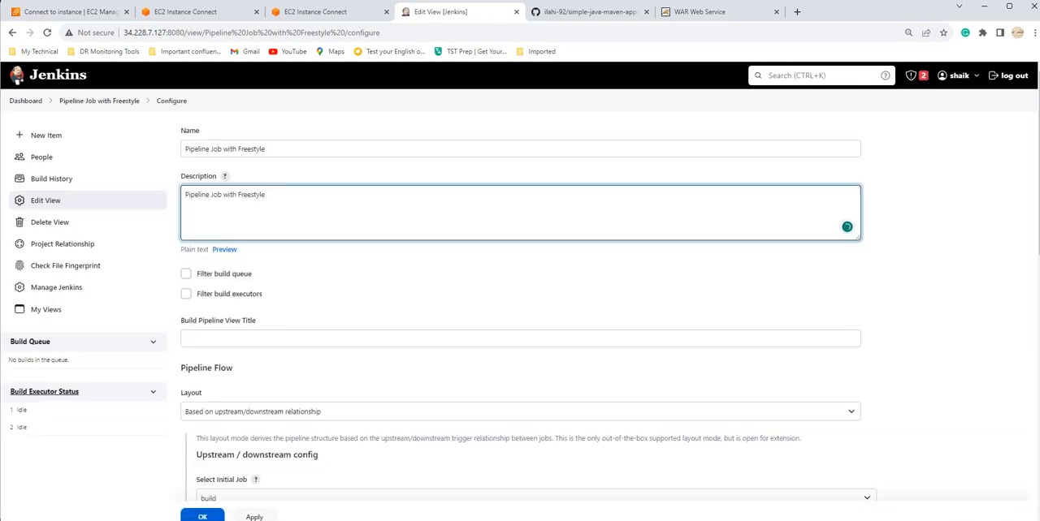
scroll(520, 284, "down", 3)
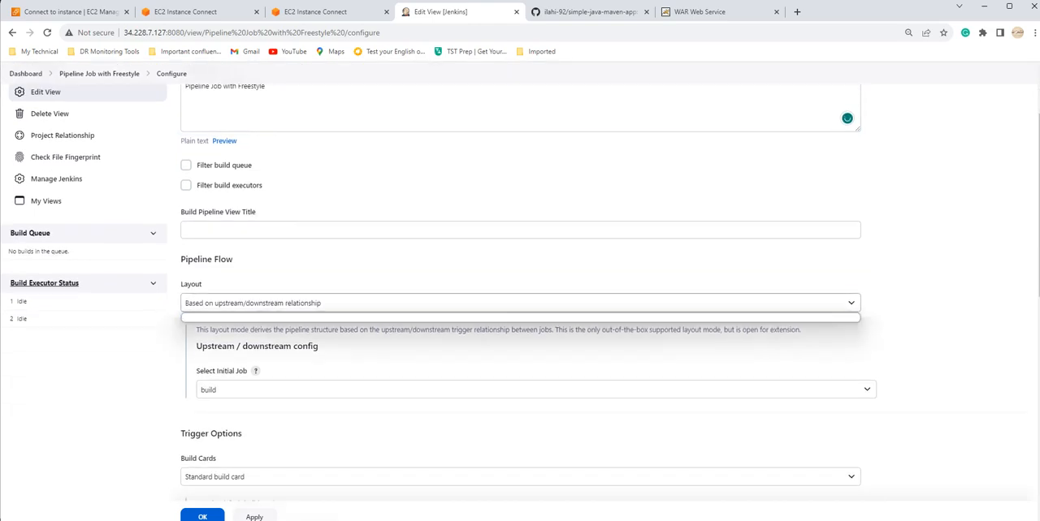
left_click(520, 303)
scroll(520, 284, "down", 3)
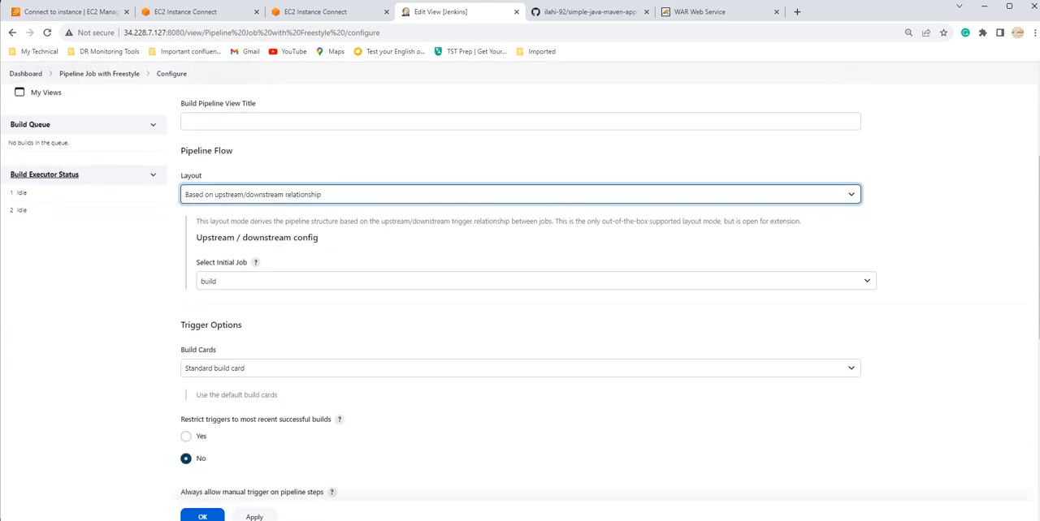
Step: Select "build" as the pipeline's initial job and "Standard build card" for the build cards
left_click(536, 281)
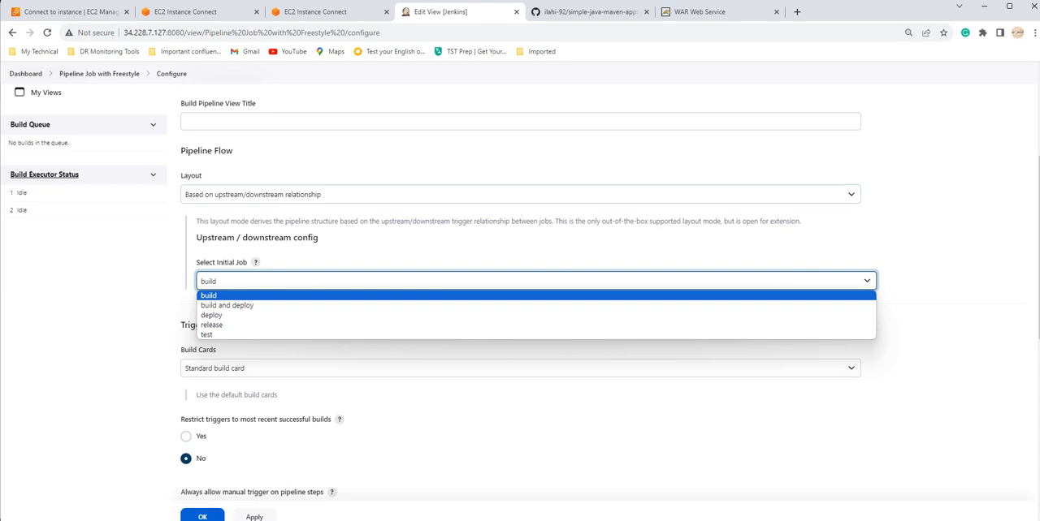
left_click(209, 295)
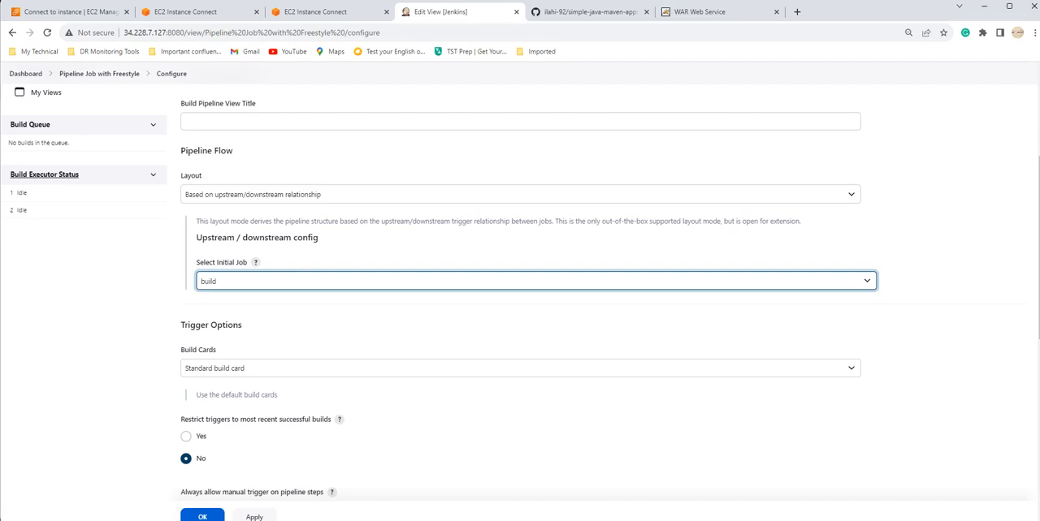
left_click(365, 319)
scroll(366, 318, "down", 2)
left_click(325, 260)
left_click(325, 274)
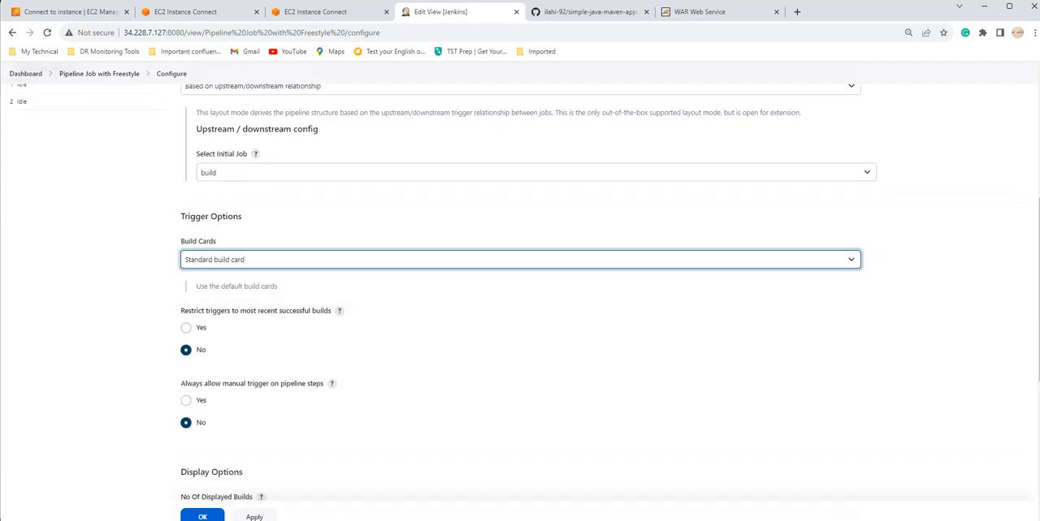
Step: Set the number of displayed builds to 3 in the pipeline view's display options
scroll(520, 293, "down", 3)
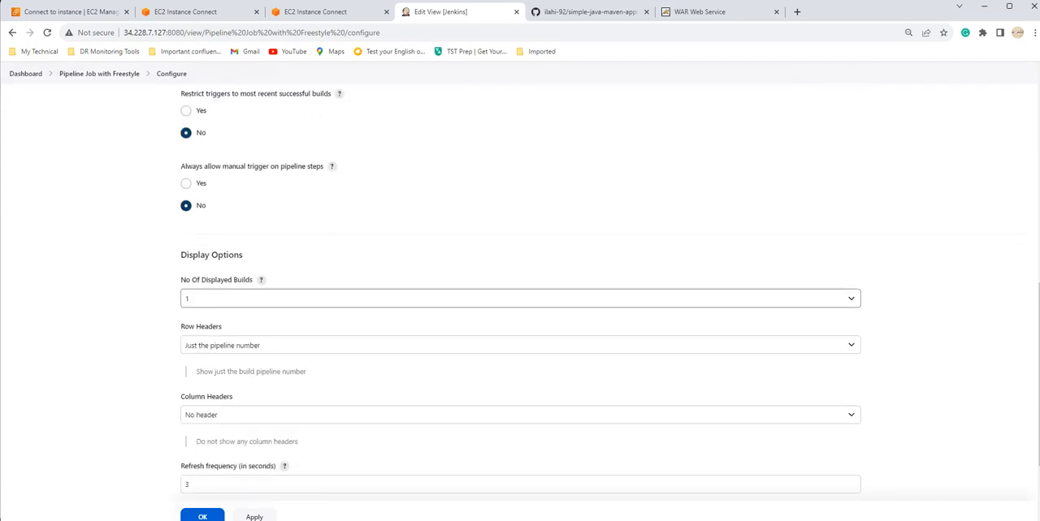
left_click(325, 299)
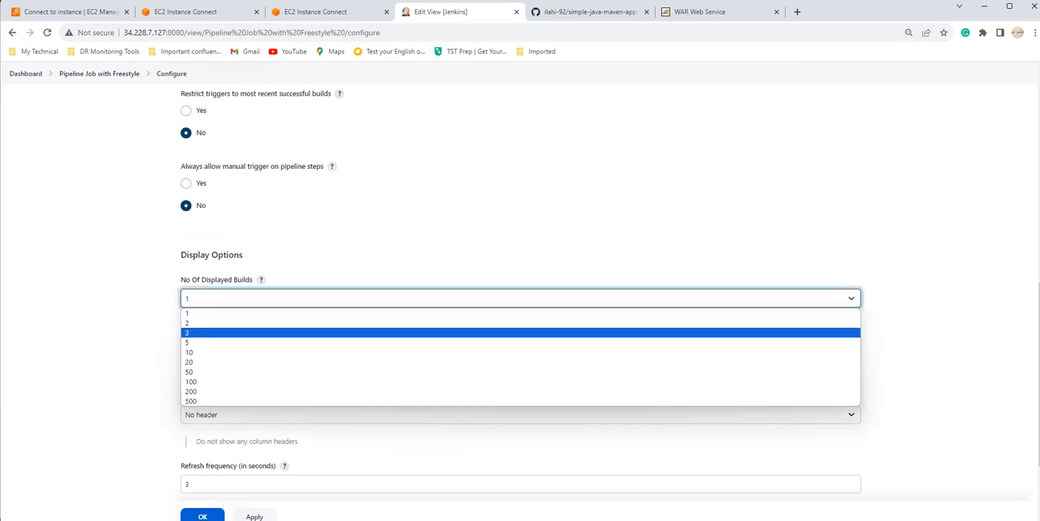
left_click(325, 333)
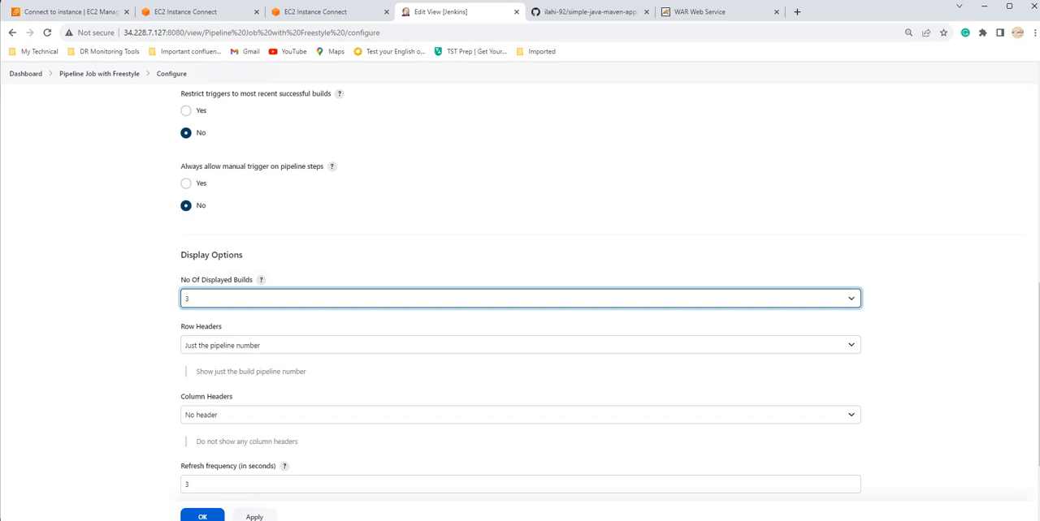
scroll(520, 300, "down", 1)
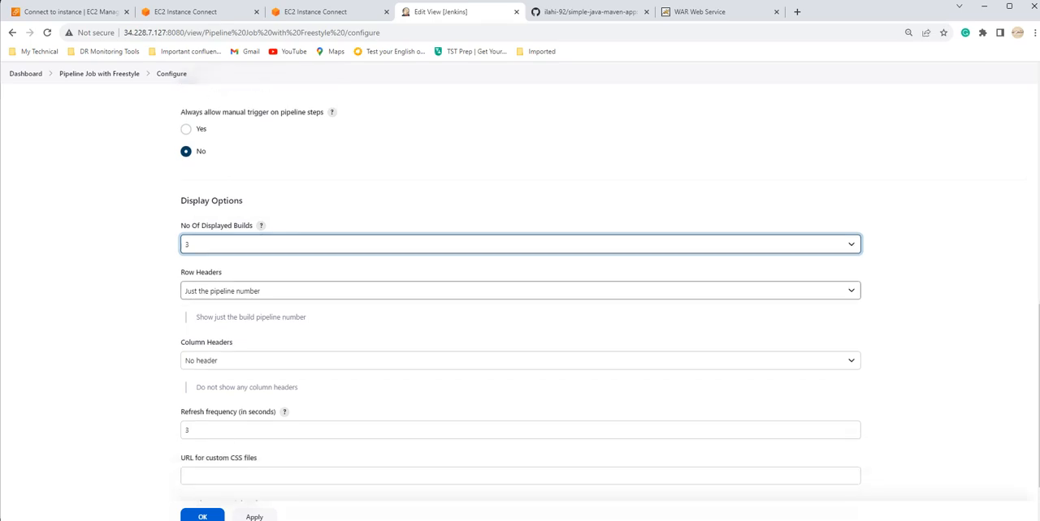
Step: Keep the row headers as "Just the pipeline number" and set the column headers to "Just the build name and number"
left_click(520, 291)
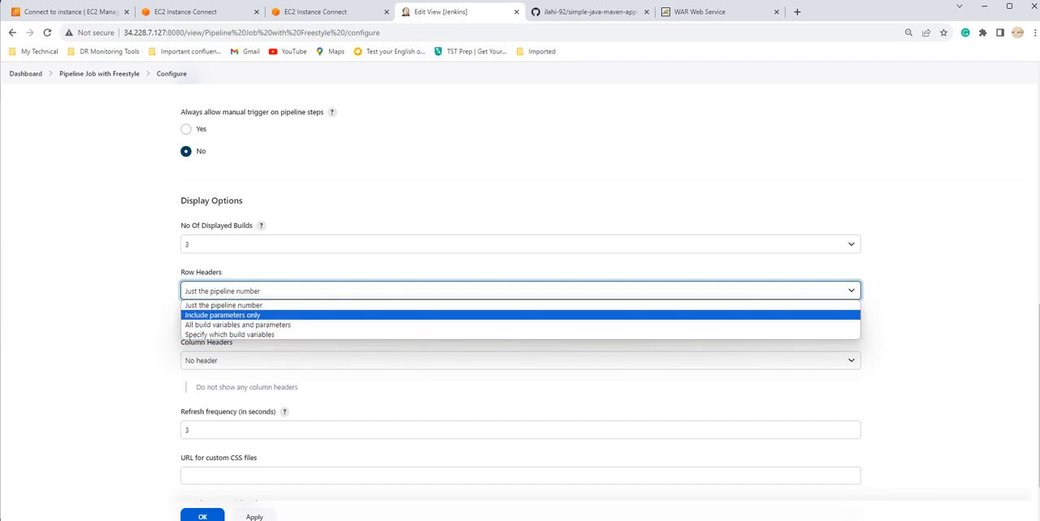
left_click(223, 305)
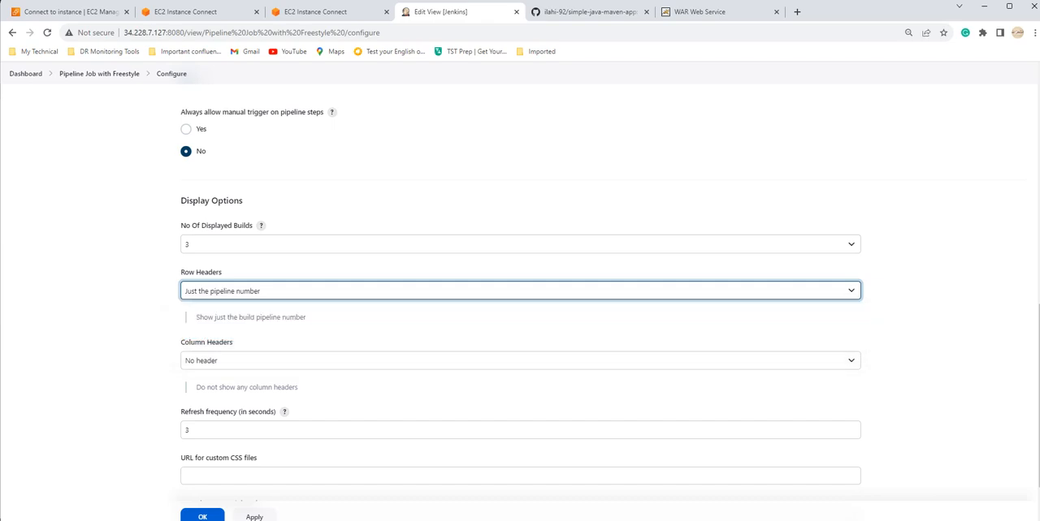
scroll(223, 306, "down", 1)
left_click(224, 306)
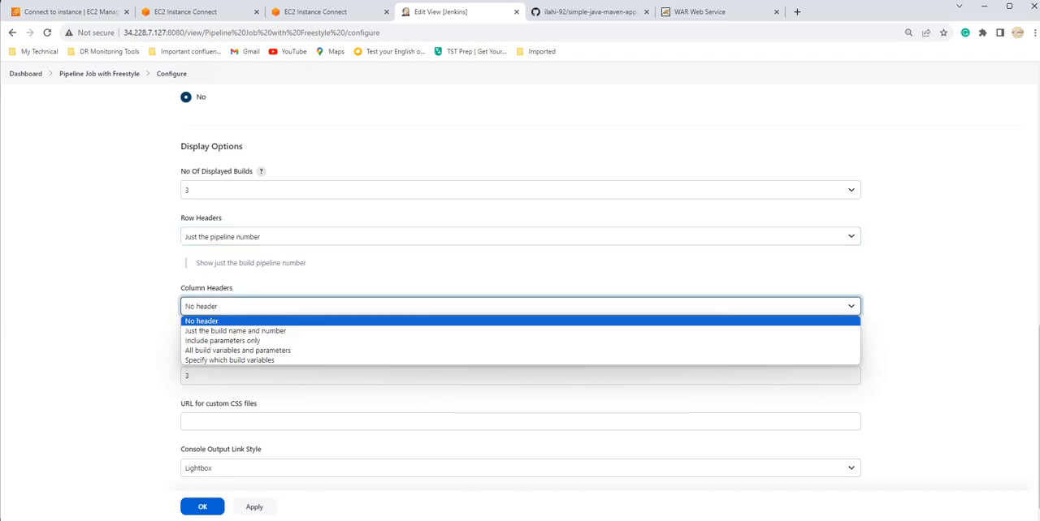
left_click(236, 330)
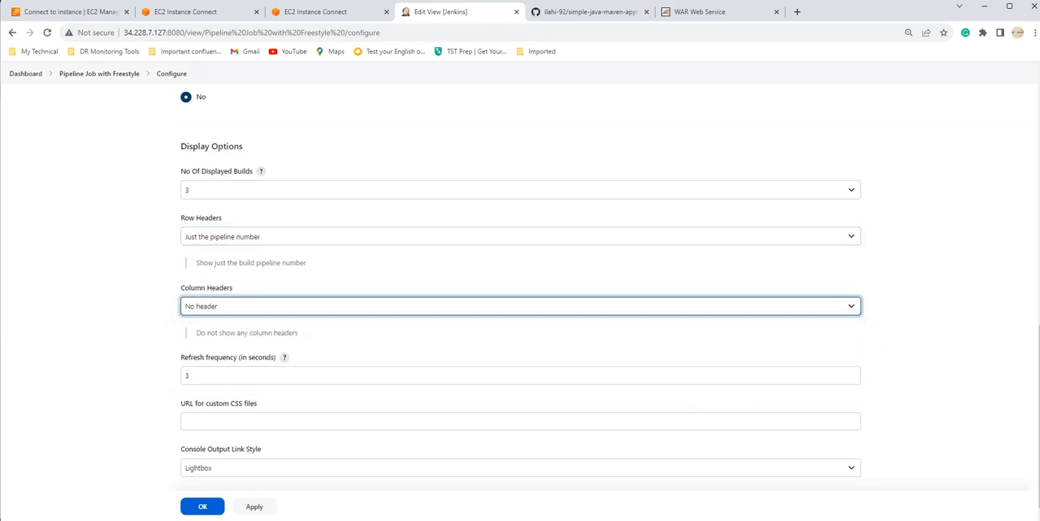
left_click(885, 349)
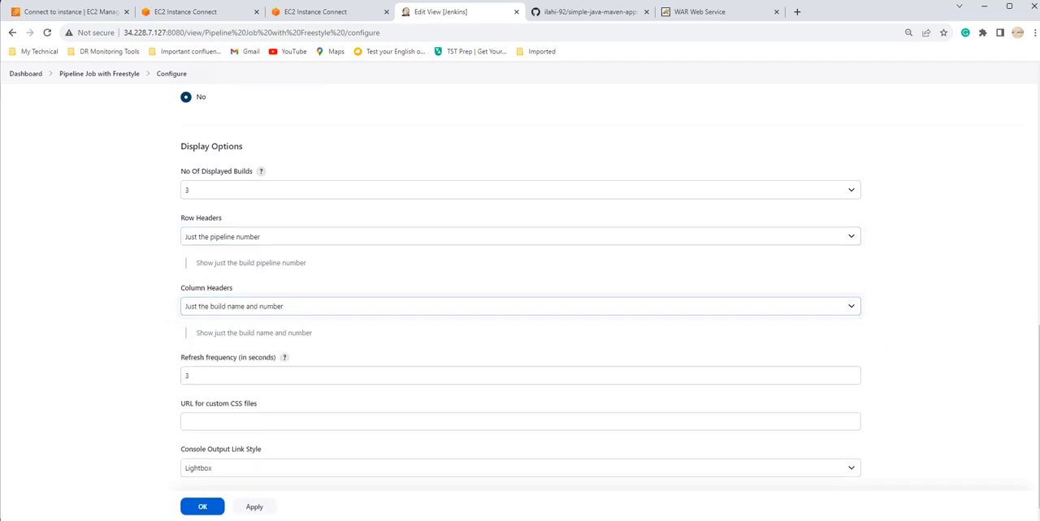
Step: Review the view's trigger and display options, apply the configuration and save it to open the Build Pipeline view
scroll(519, 293, "down", 1)
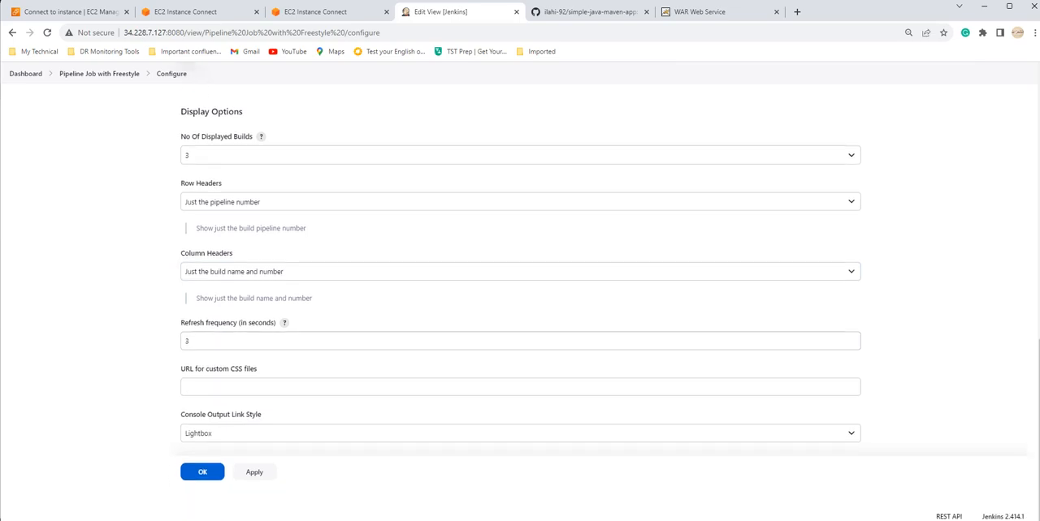
scroll(520, 292, "up", 2)
scroll(520, 293, "up", 8)
scroll(519, 292, "down", 9)
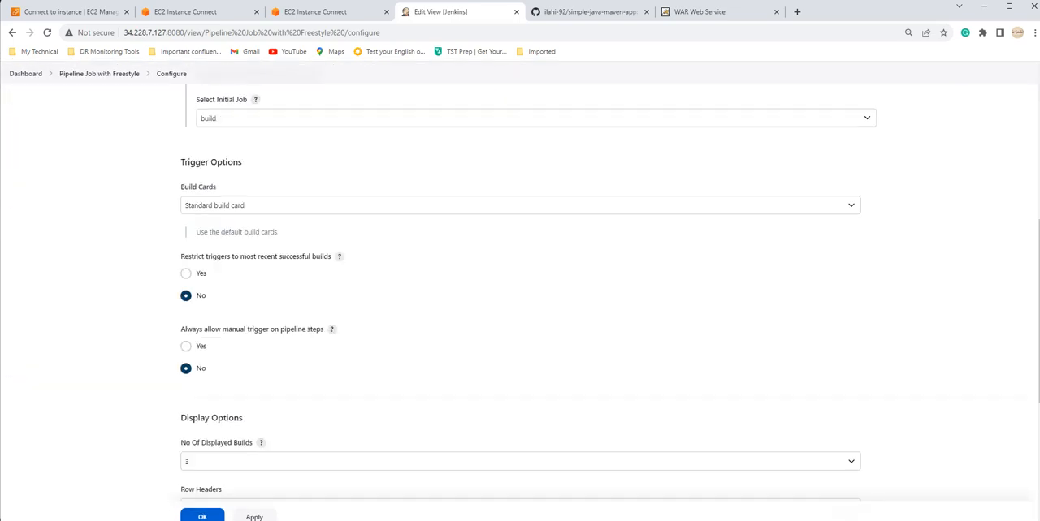
left_click(254, 472)
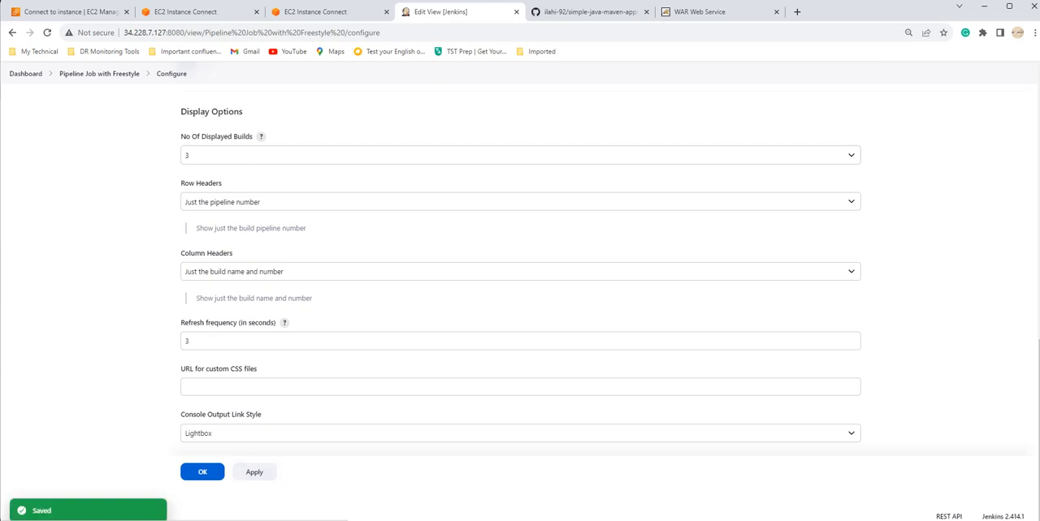
left_click(202, 472)
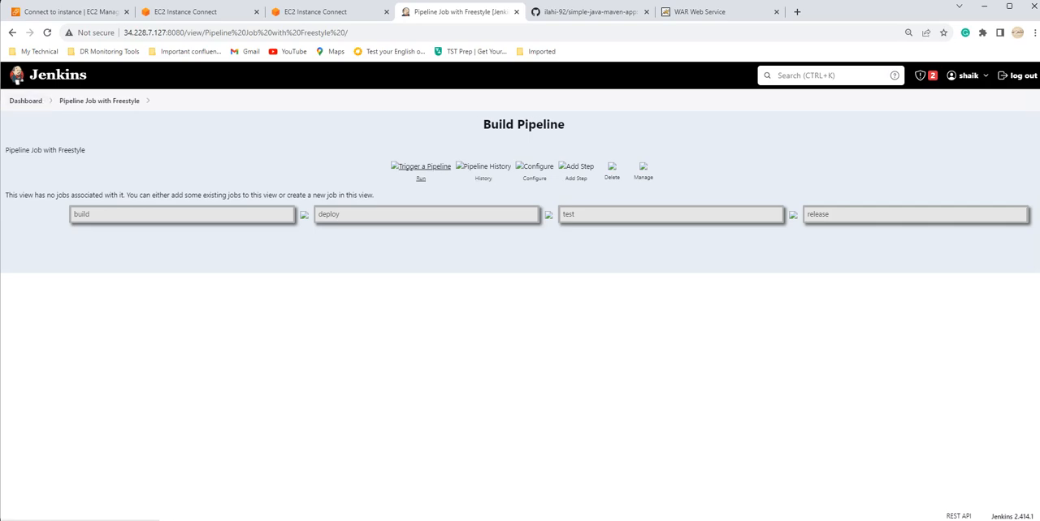
Step: Run the pipeline from the Build Pipeline view and open the Jenkins dashboard in a separate browser tab
left_click(421, 167)
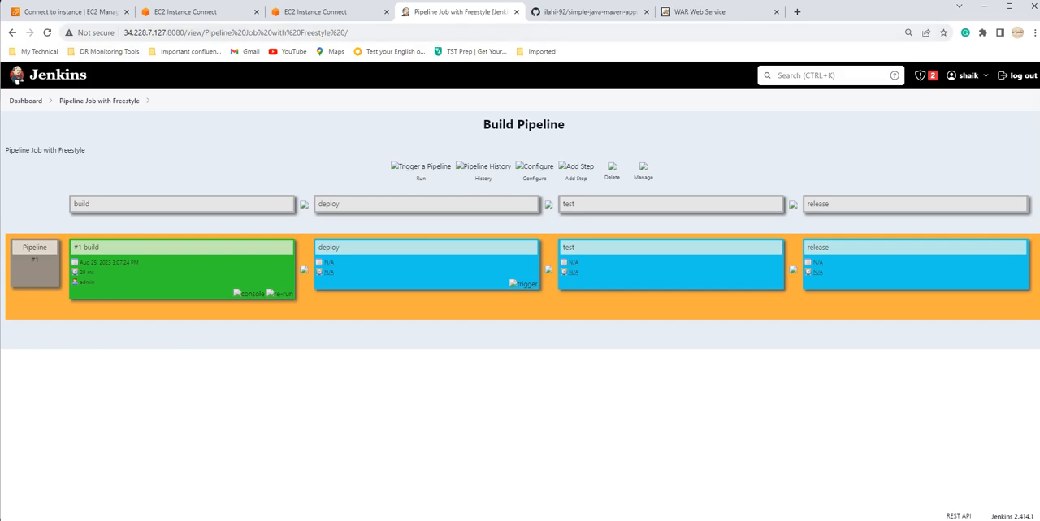
left_click(26, 100, "ctrl")
left_click(566, 12)
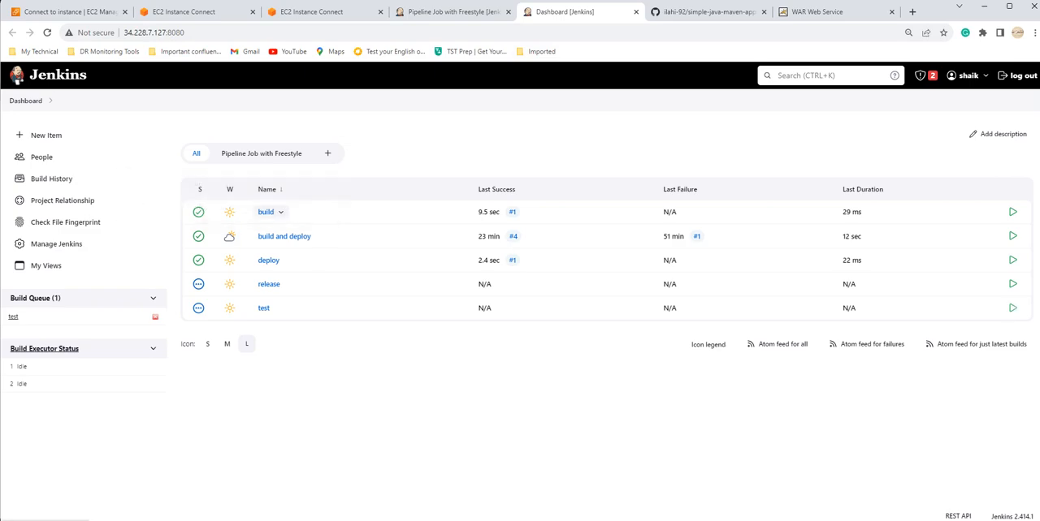
Step: Check the status pages of the build, deploy, test and release jobs, and refresh the Build Pipeline view
left_click(266, 213)
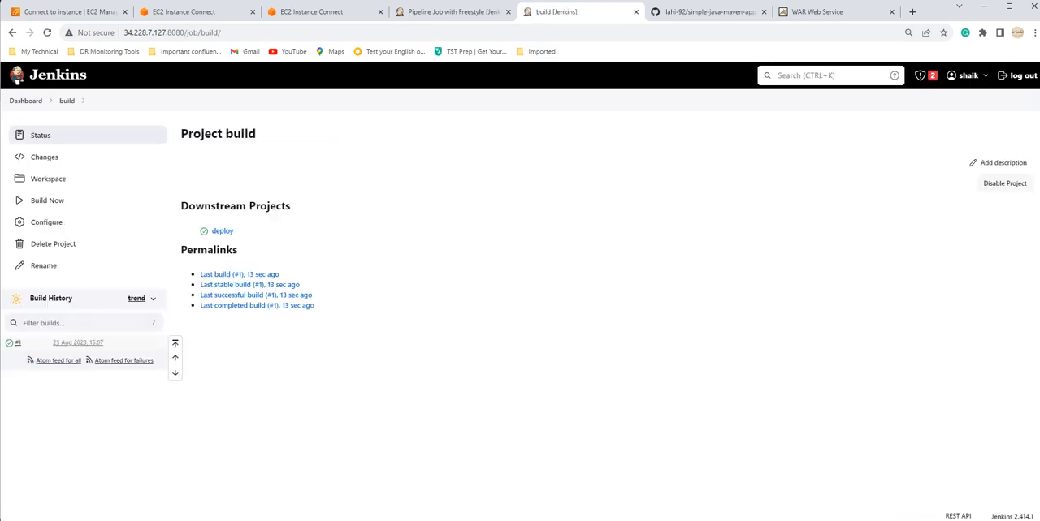
left_click(26, 100)
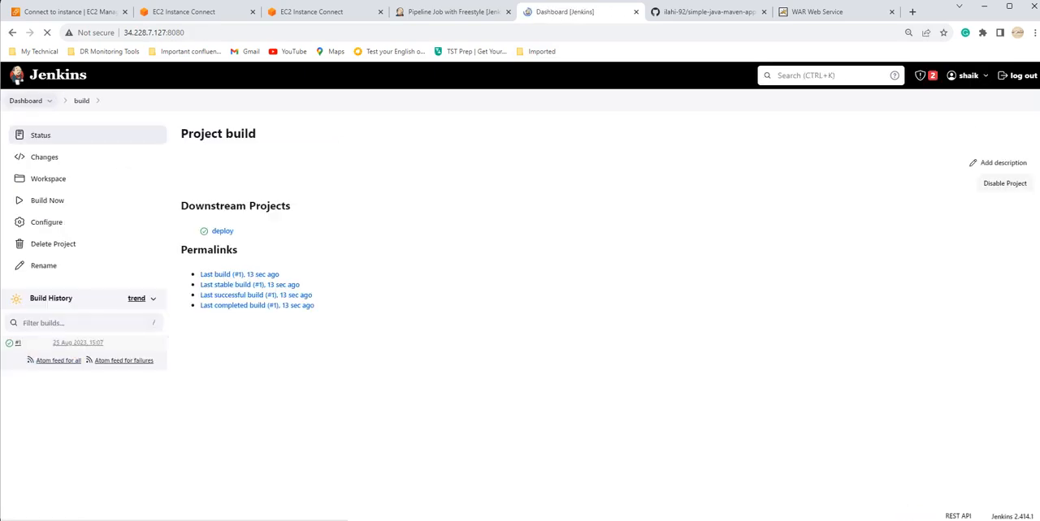
left_click(268, 262)
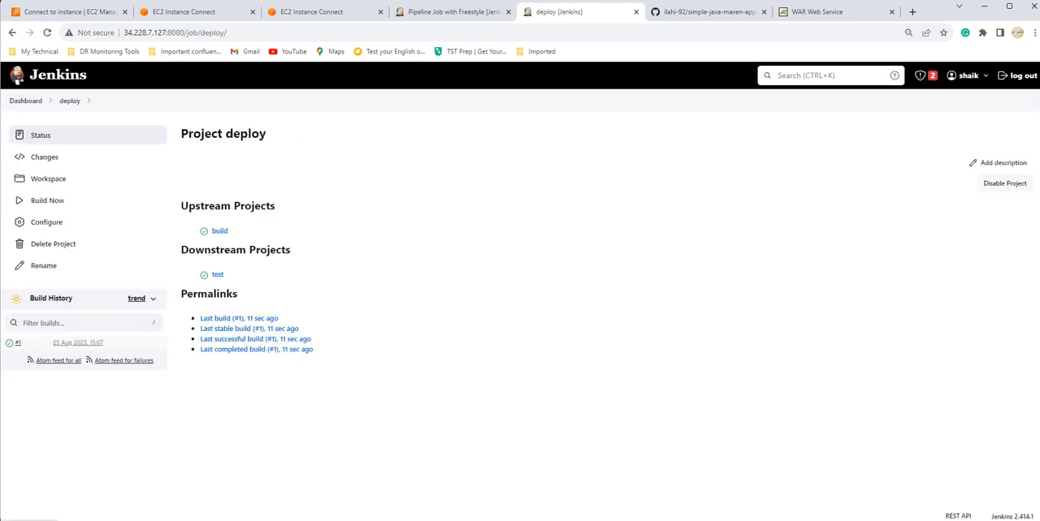
left_click(12, 32)
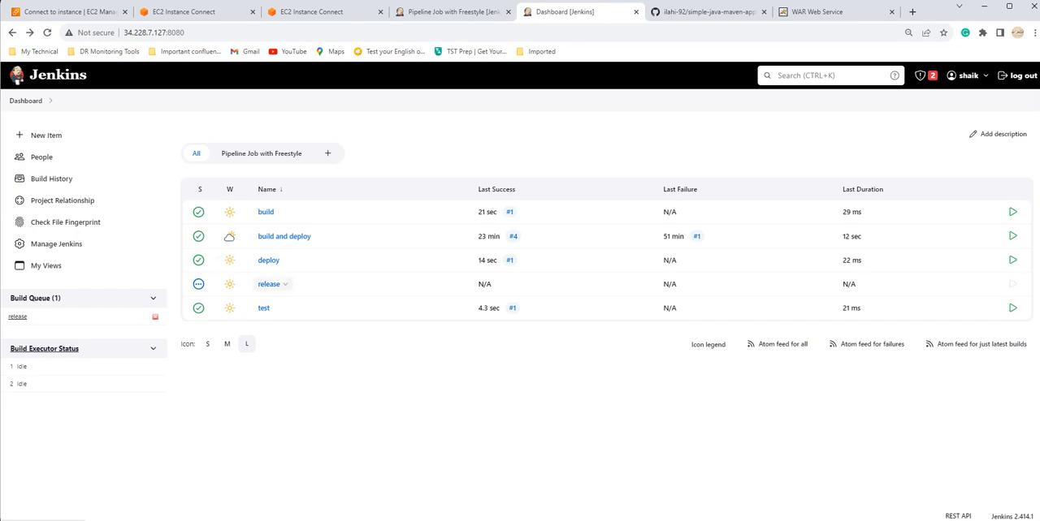
left_click(263, 308)
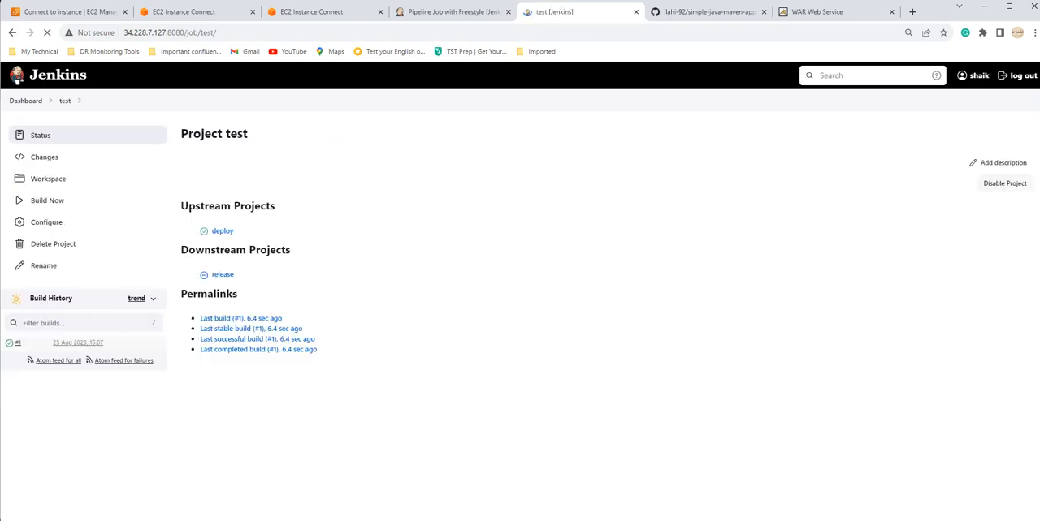
left_click(12, 33)
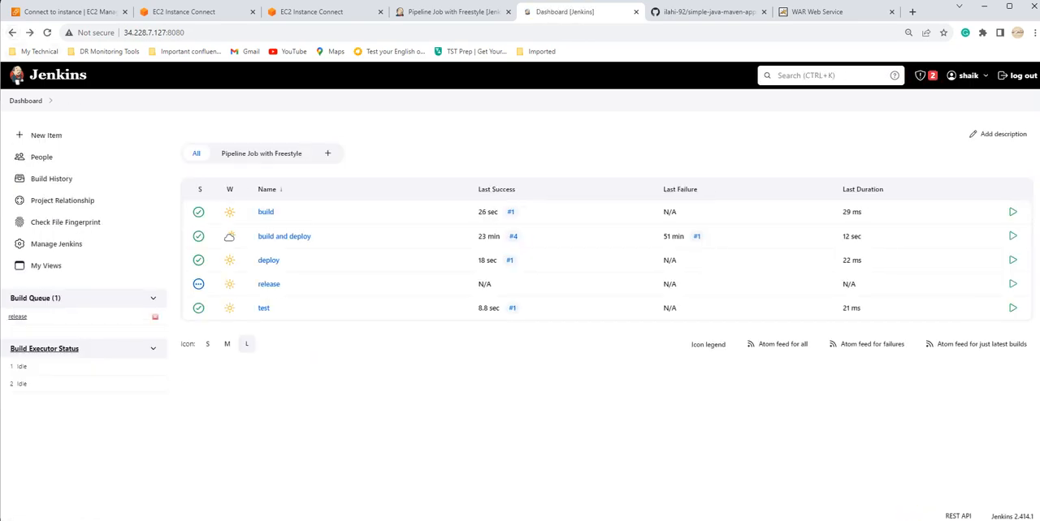
left_click(283, 285)
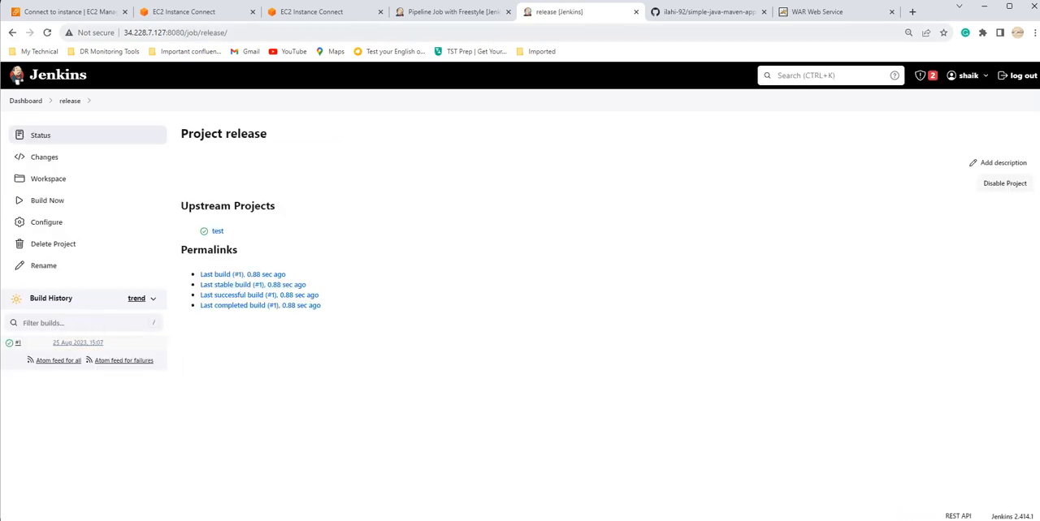
left_click(450, 11)
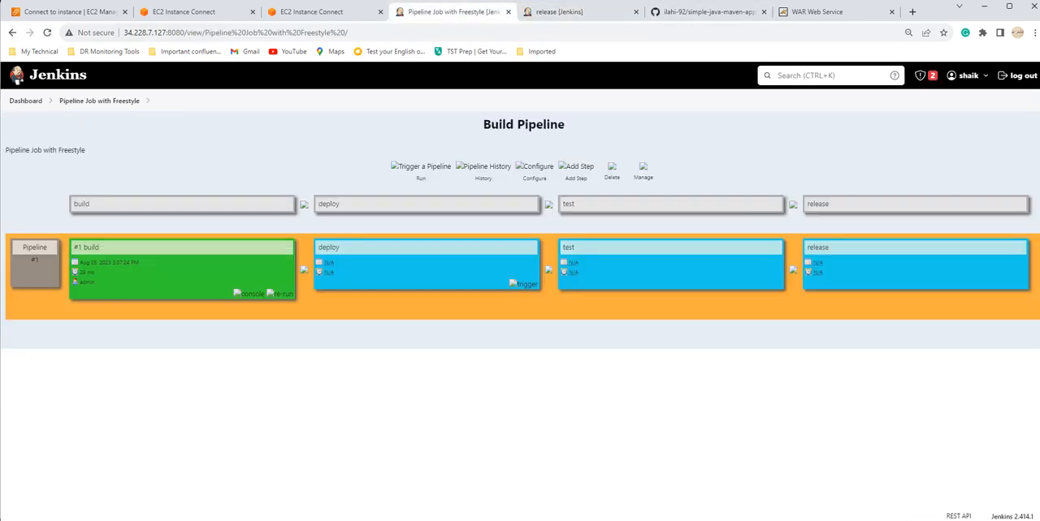
left_click(47, 33)
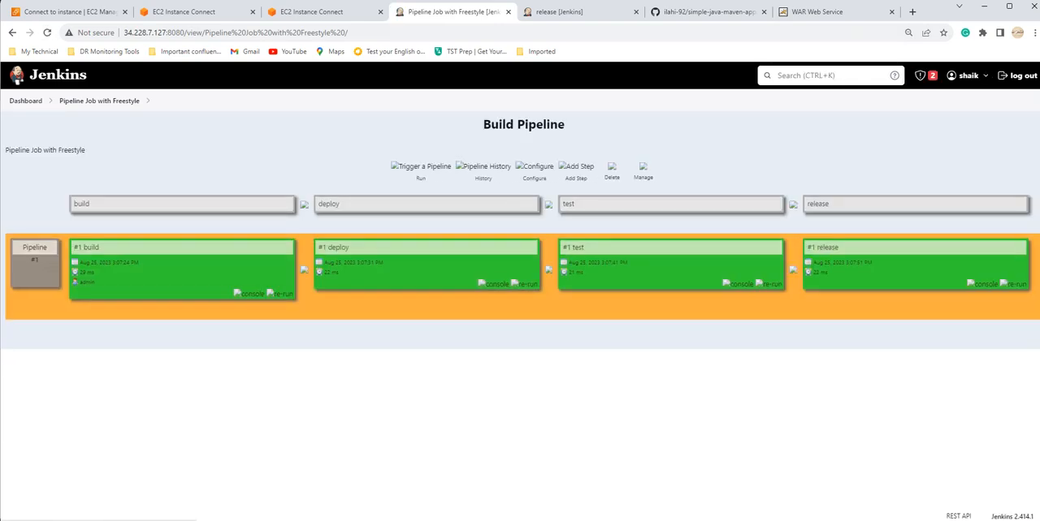
Step: From the dashboard, open the build, deploy, release and test jobs each in its own browser tab
left_click(559, 11)
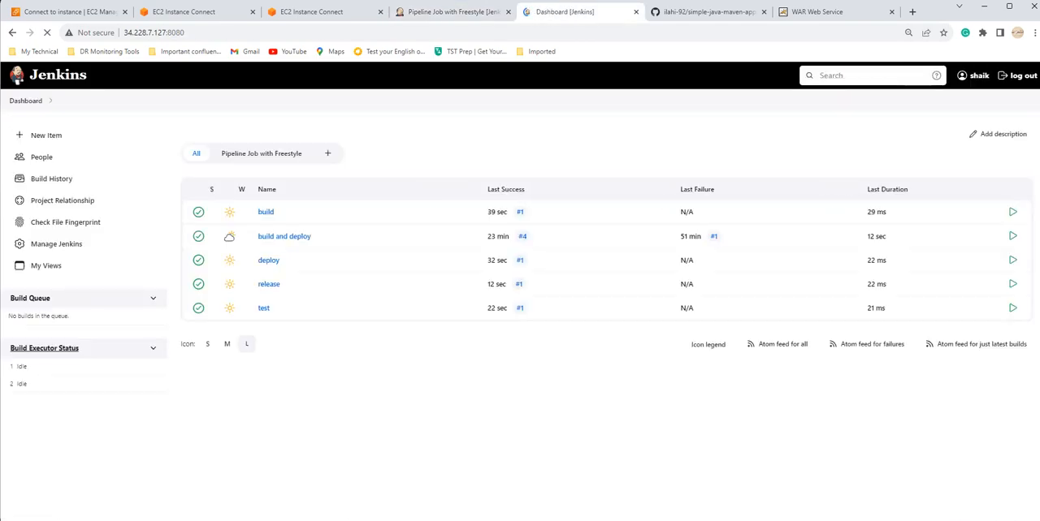
left_click(265, 212, "ctrl")
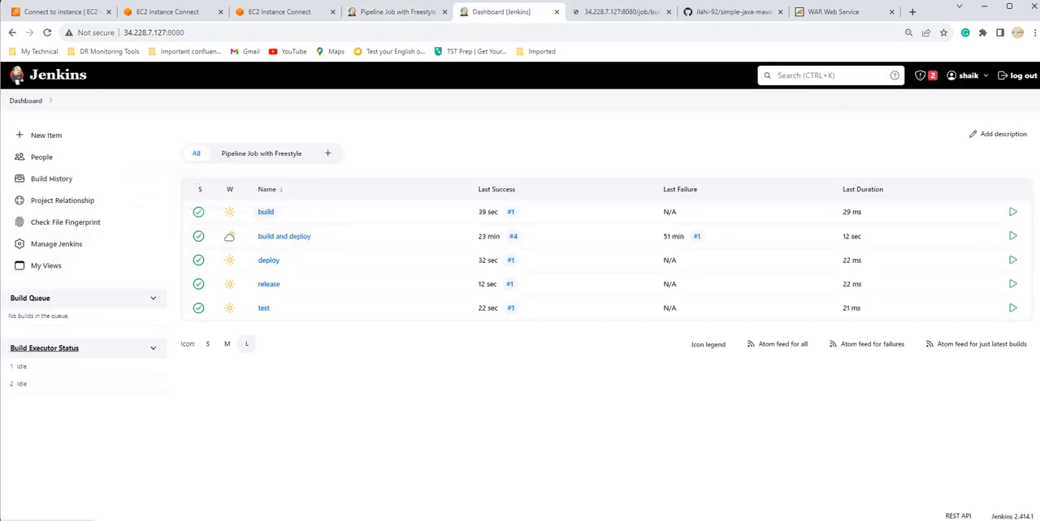
left_click(268, 261, "ctrl")
left_click(269, 284, "ctrl")
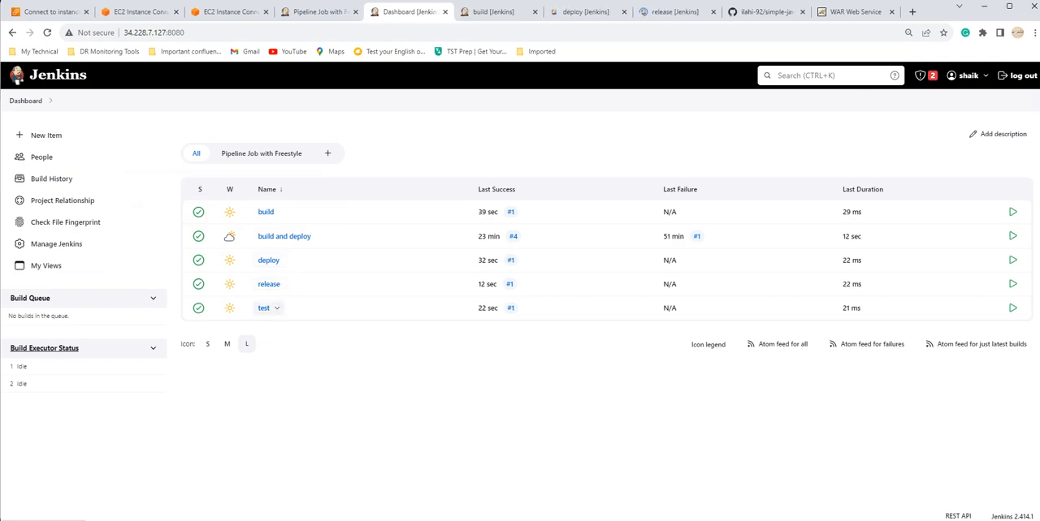
left_click(263, 308, "ctrl")
Step: Look through the opened build, deploy, release and test job pages to compare their upstream and downstream projects and build histories
key("ctrl+Tab")
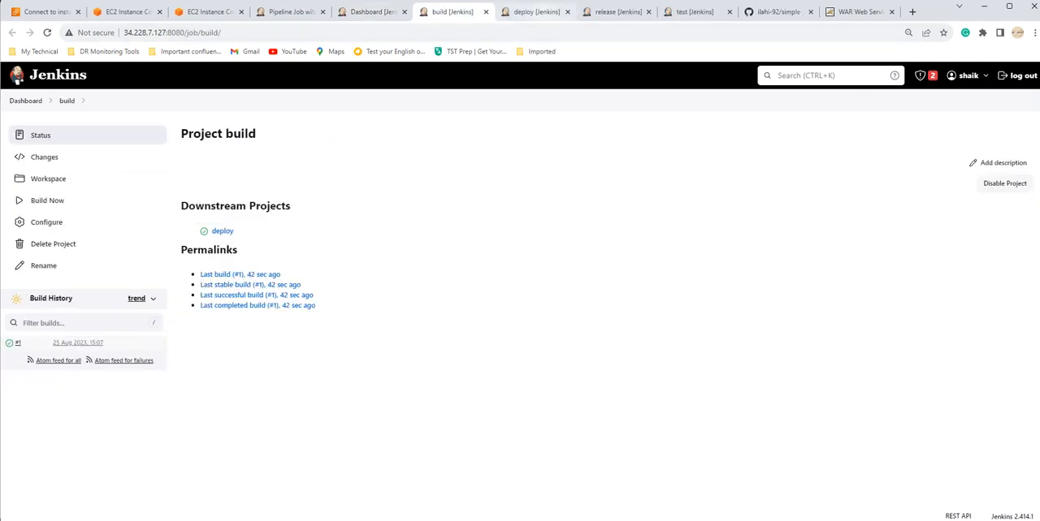
key("ctrl+Tab")
key("ctrl+Tab")
left_click(695, 12)
left_click(453, 12)
key("ctrl+Tab")
key("ctrl+Tab")
key("ctrl+Tab")
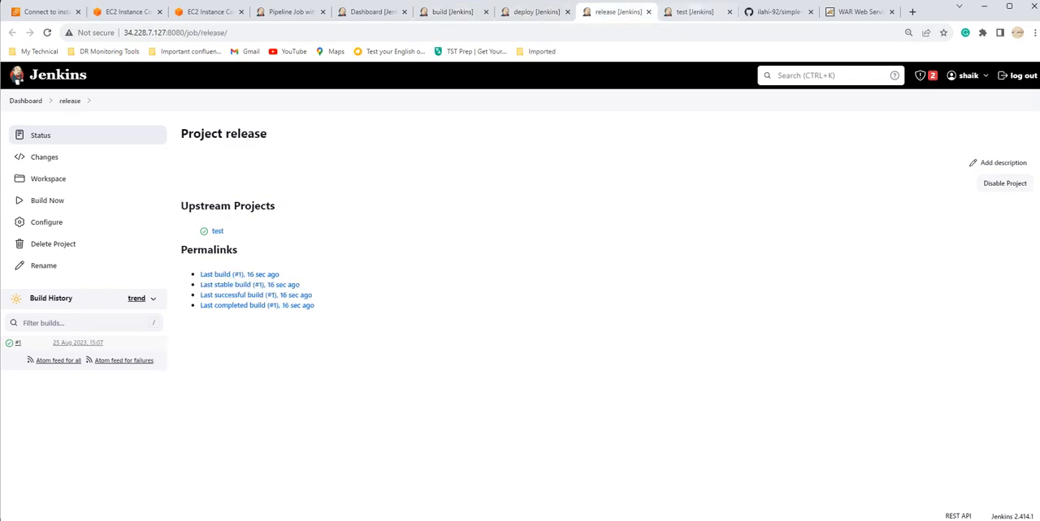
Step: Run the pipeline again from the Build Pipeline view and check the build job's history for the new run
left_click(290, 12)
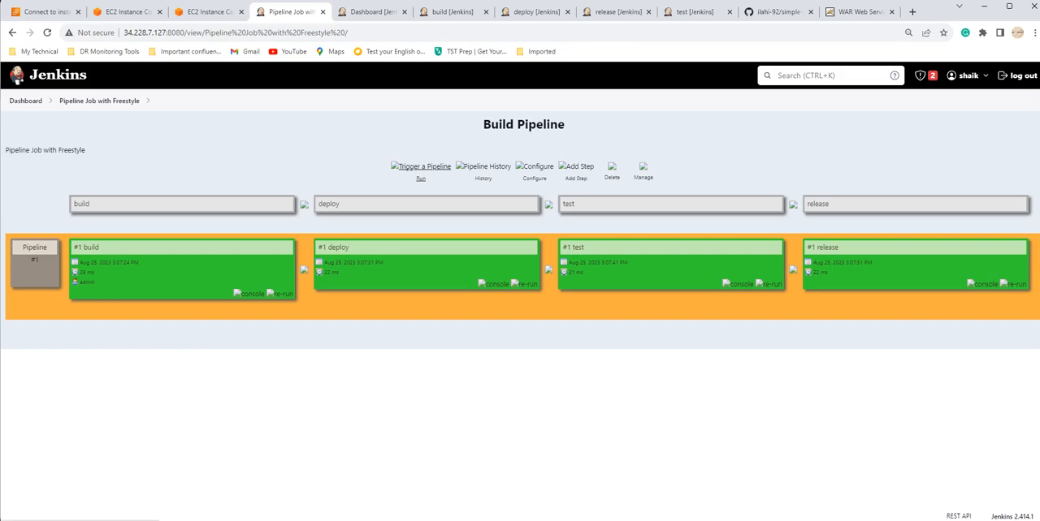
left_click(421, 166)
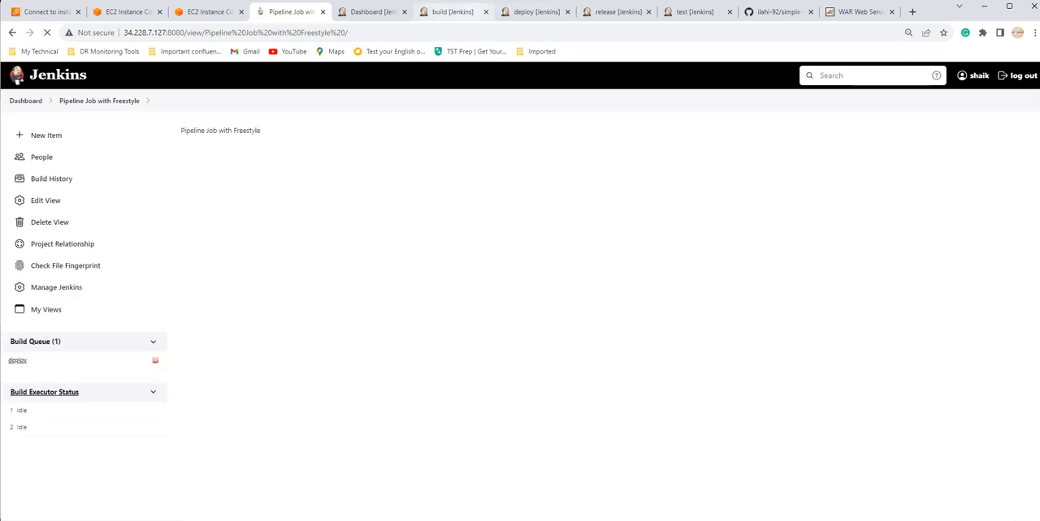
left_click(452, 11)
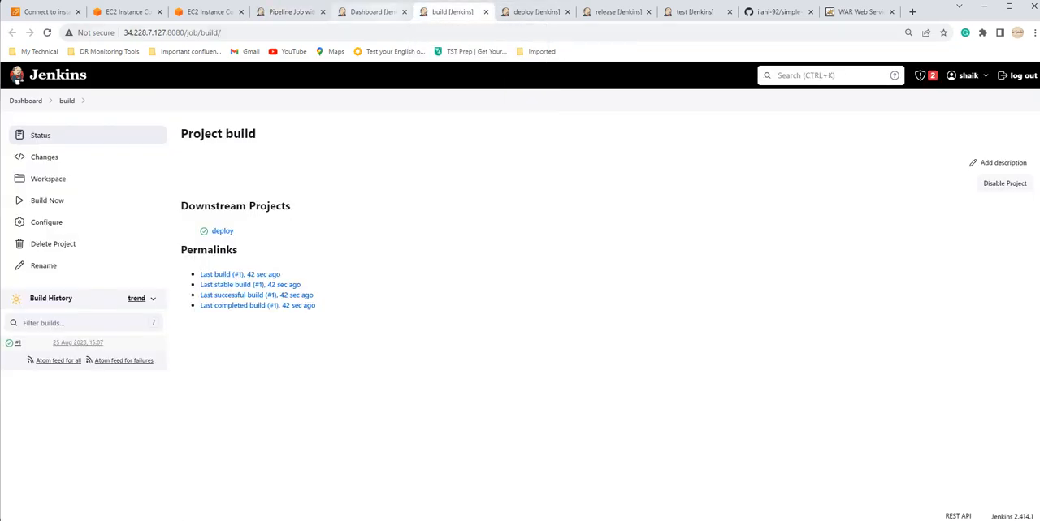
left_click(372, 11)
left_click(534, 11)
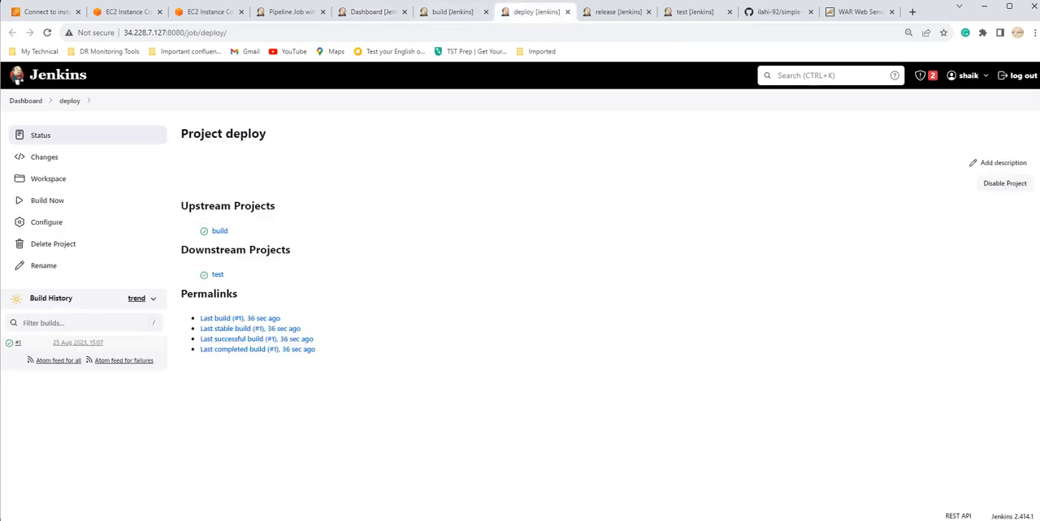
left_click(616, 11)
left_click(452, 11)
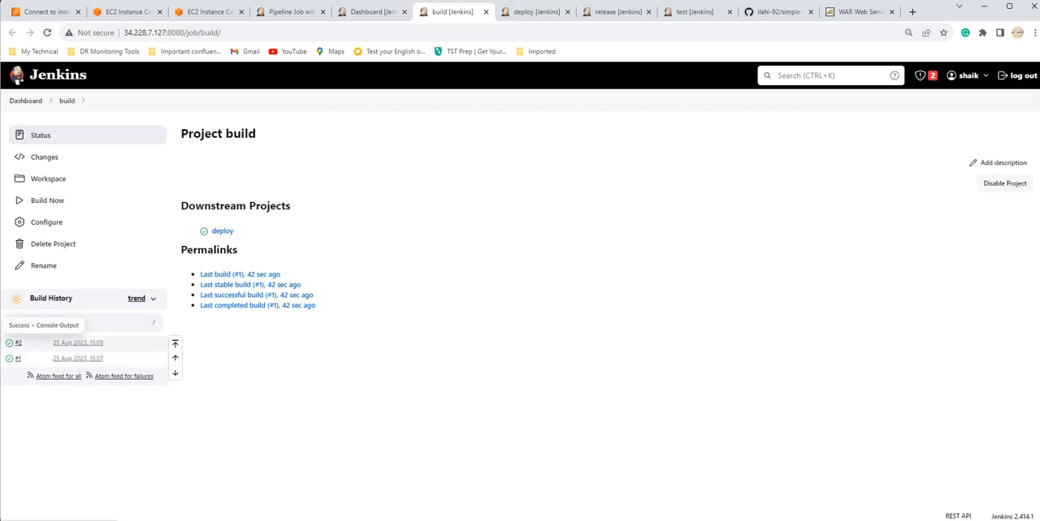
Step: Check the build histories of the deploy, release and test jobs for the second pipeline run
left_click(535, 11)
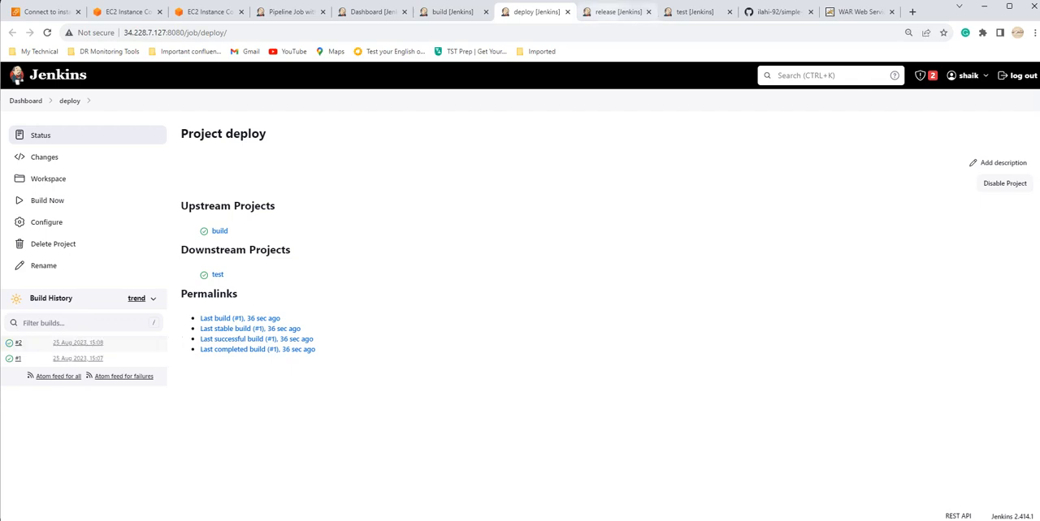
left_click(615, 12)
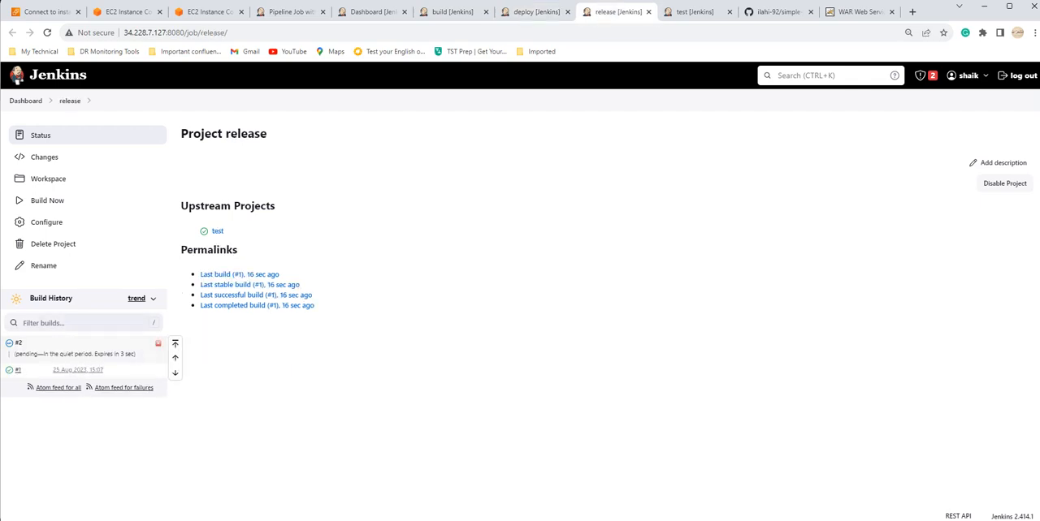
left_click(536, 11)
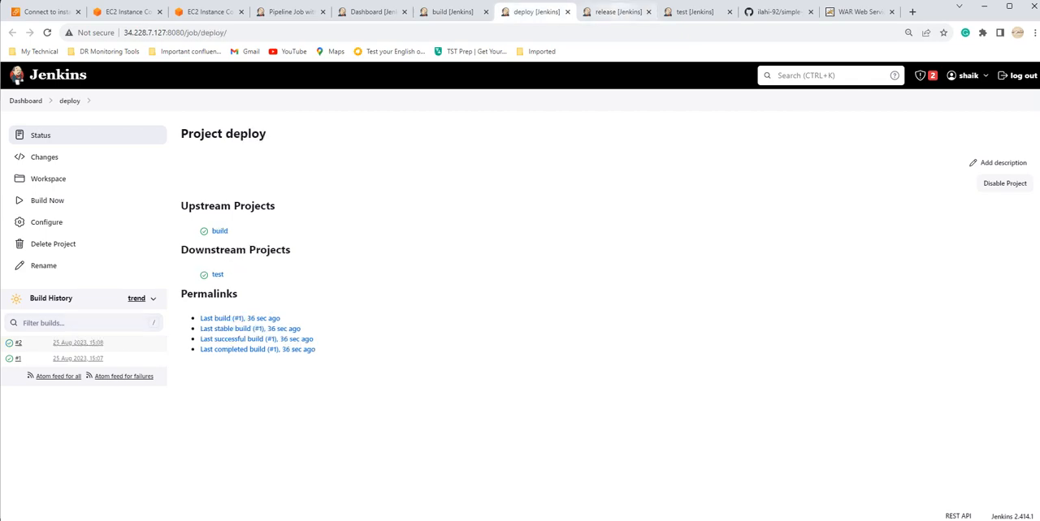
key("ctrl+Tab")
key("ctrl+Tab")
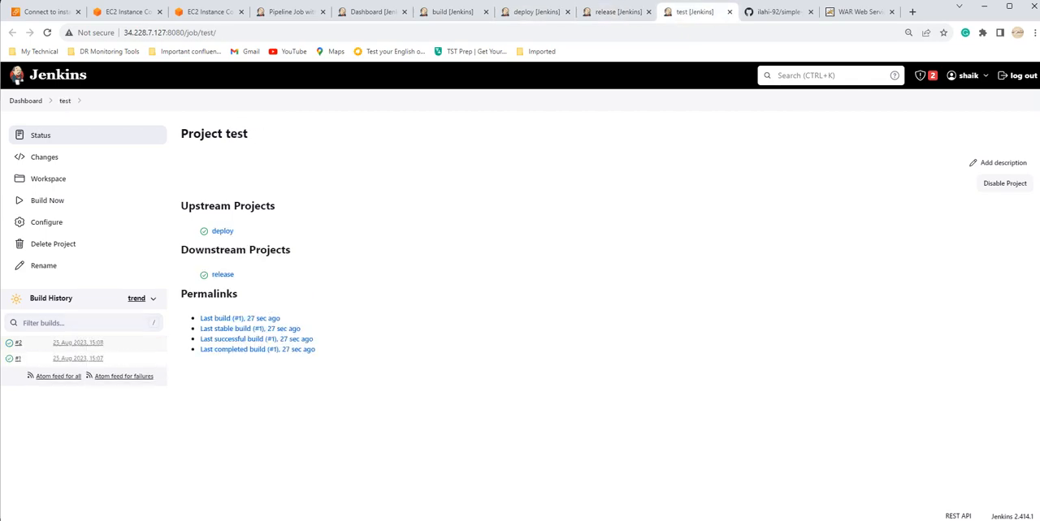
key("ctrl+shift+Tab")
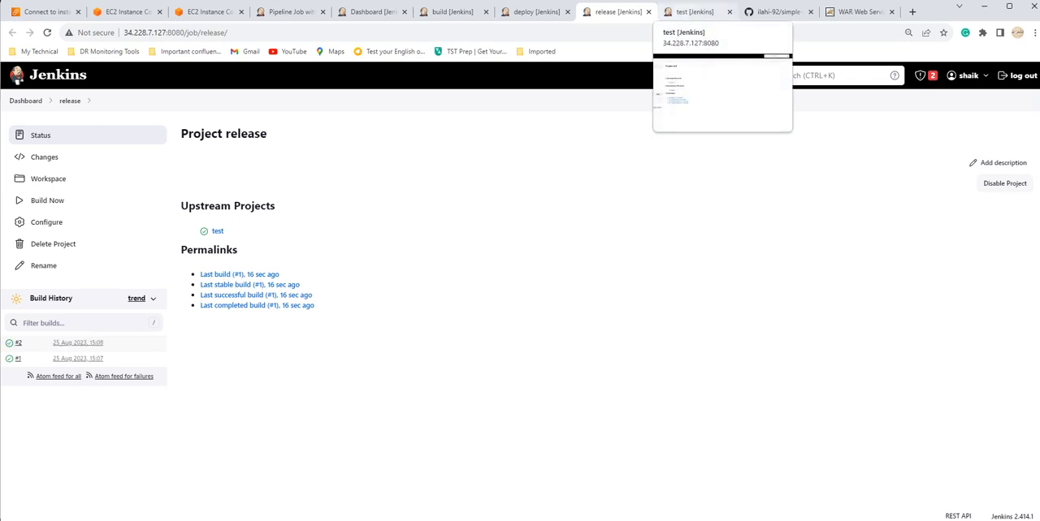
left_click(690, 11)
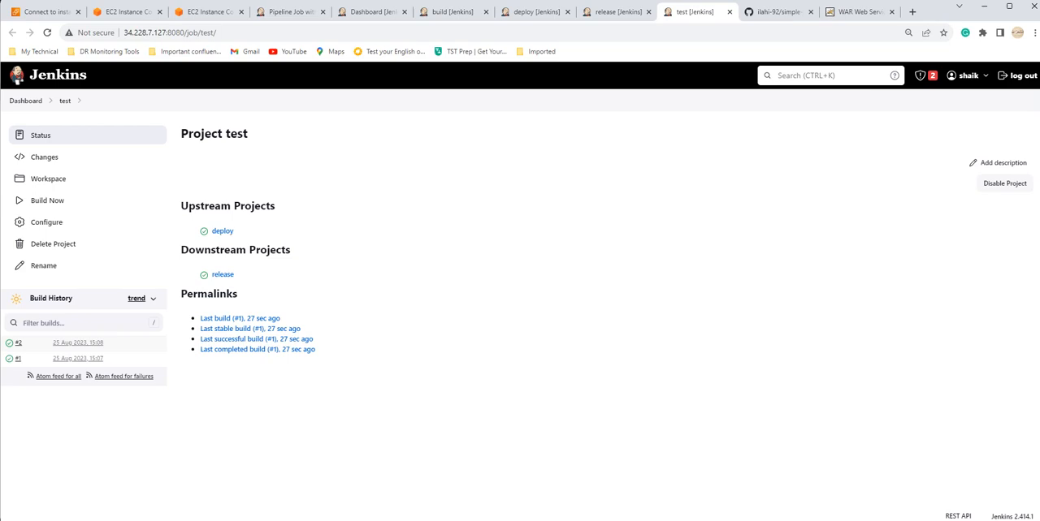
Step: Move the test job's browser tab ahead of the release job's tab and refresh the Build Pipeline view
left_click_drag(690, 11, 611, 11)
left_click(695, 11)
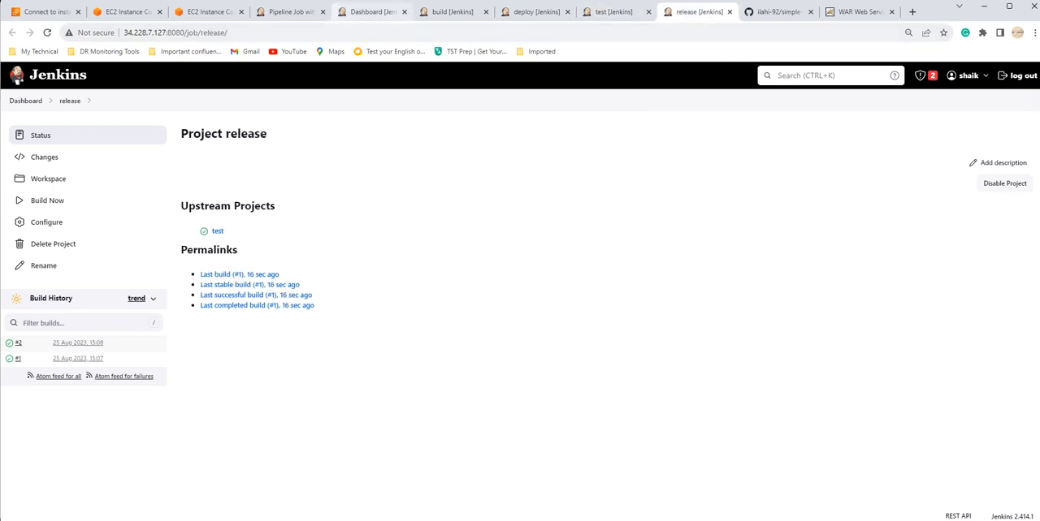
left_click(291, 11)
key("F5")
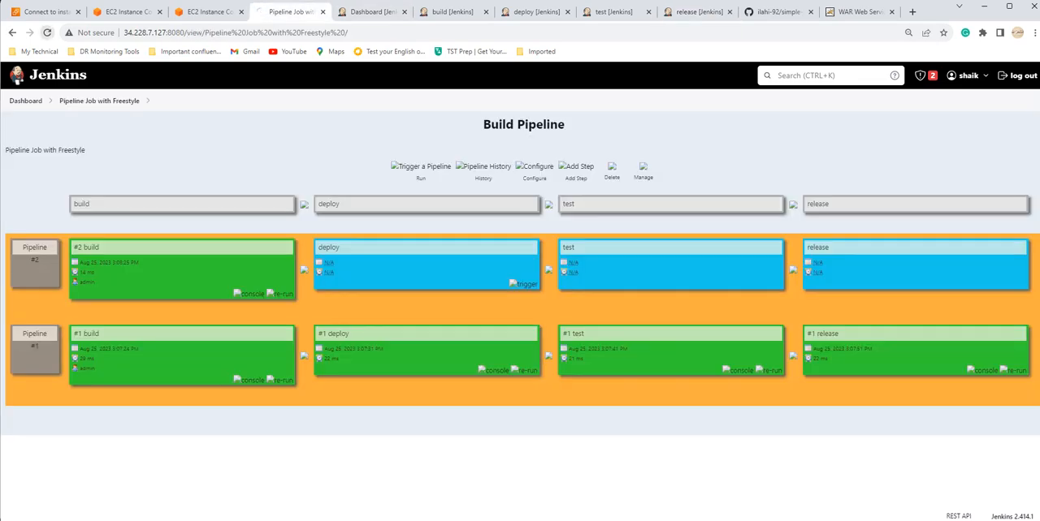